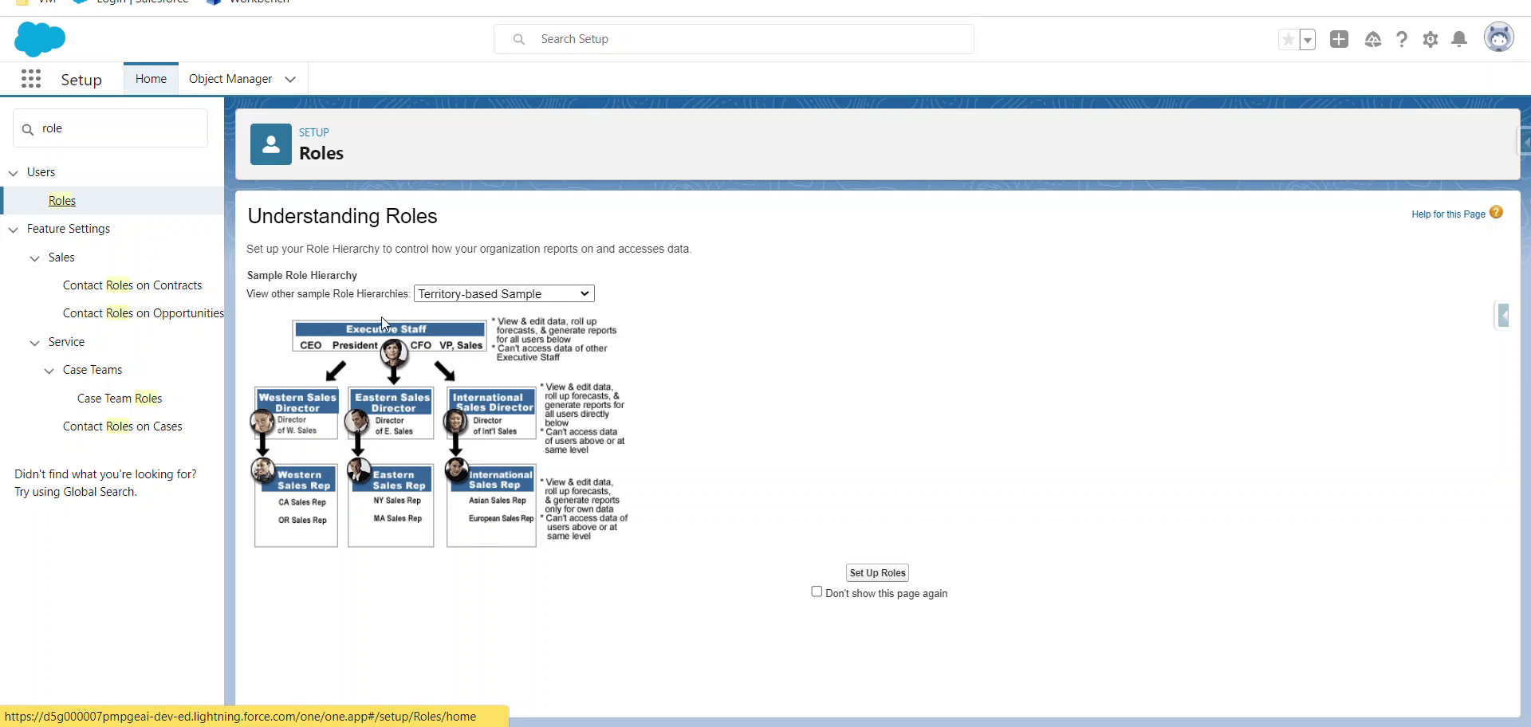
# Choose the Territory-based Sample role hierarchy and open the organization's role hierarchy setup.
pyautogui.click(513, 294)
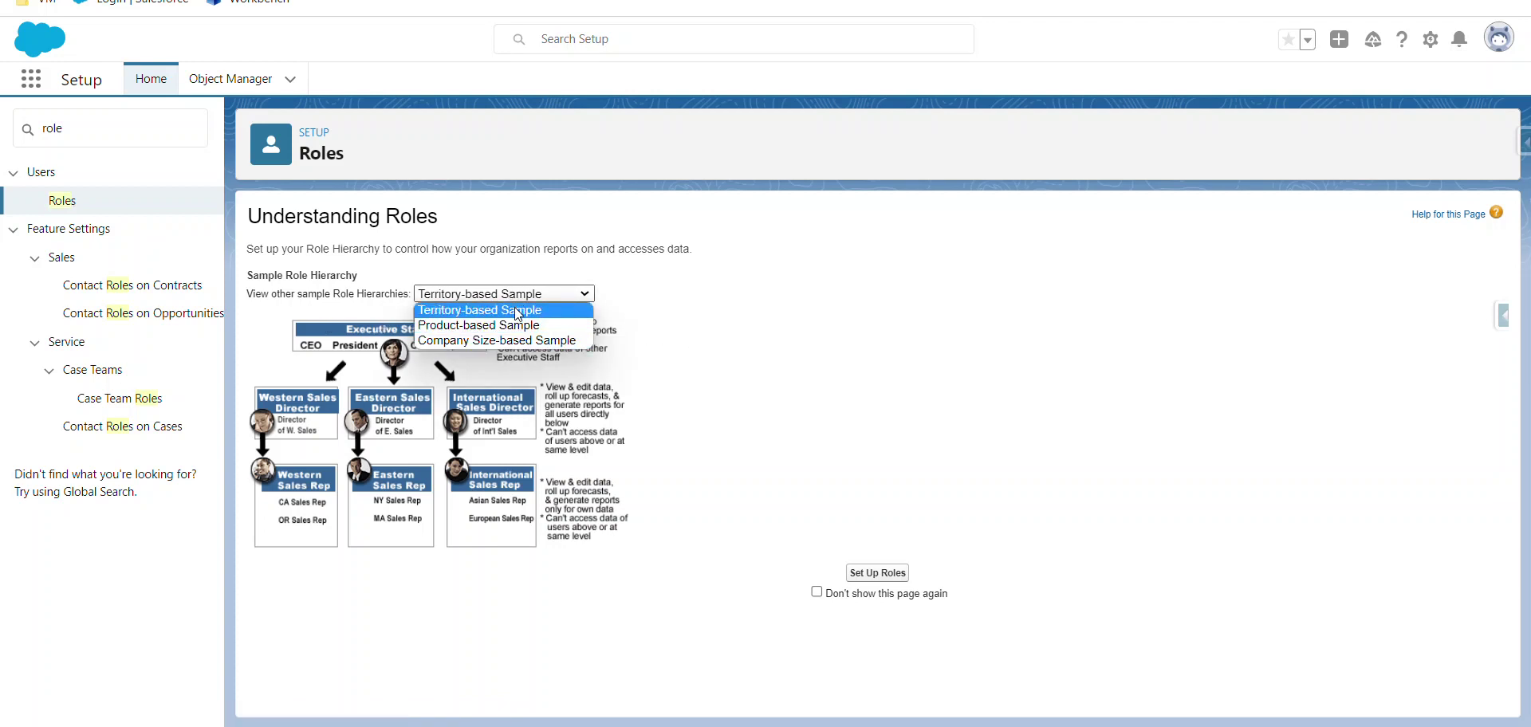
pyautogui.click(519, 312)
pyautogui.click(878, 574)
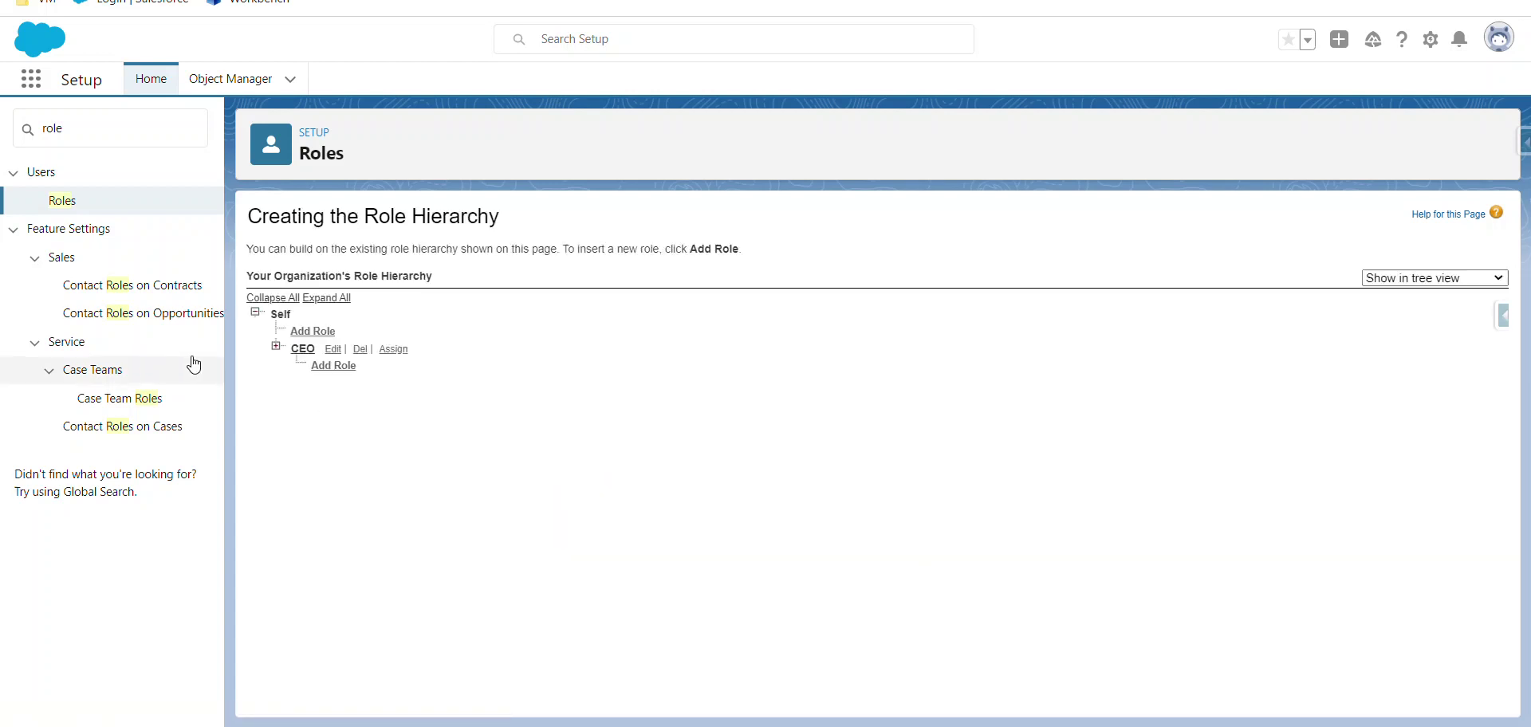
# Add a role under CEO with the label and role name Manager, and save it.
pyautogui.click(329, 367)
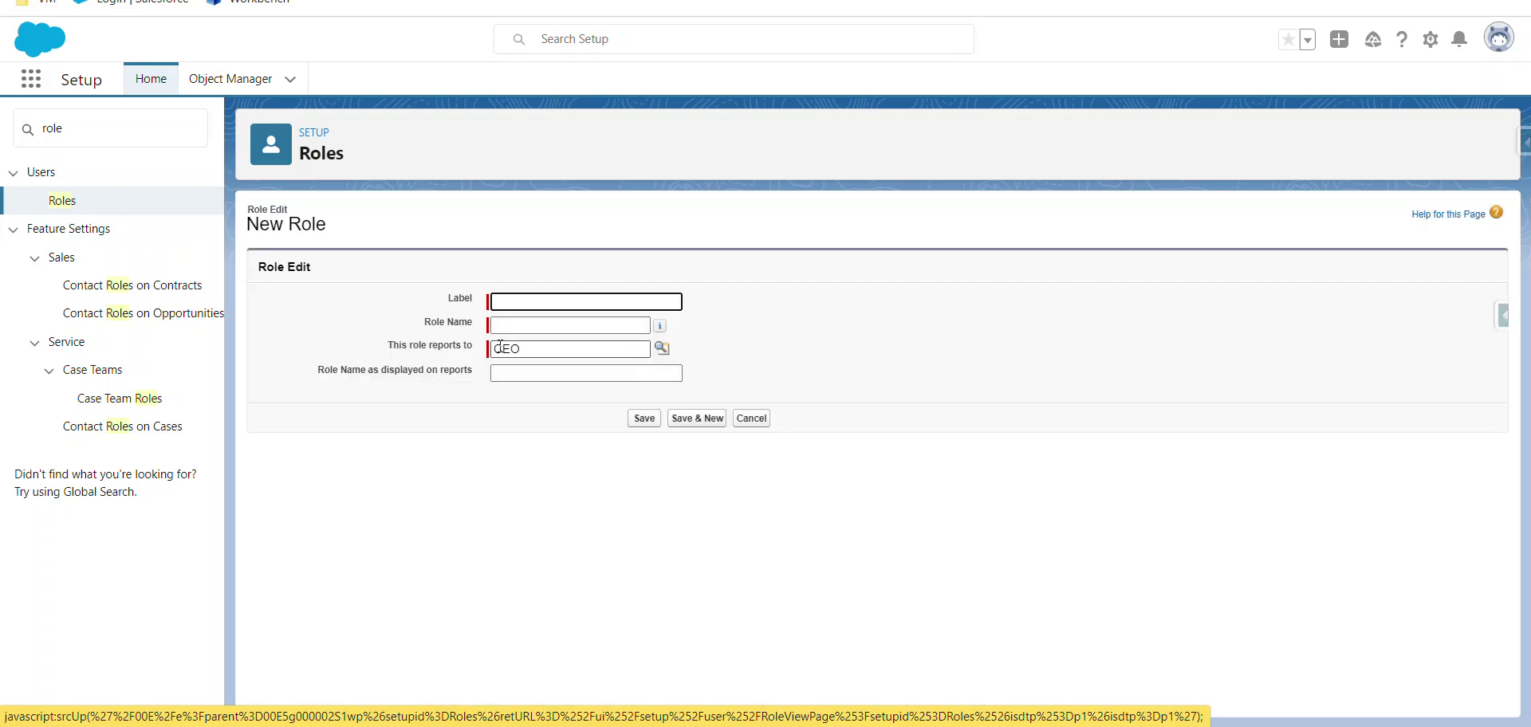
pyautogui.click(540, 308)
pyautogui.write('Manager')
pyautogui.click(742, 300)
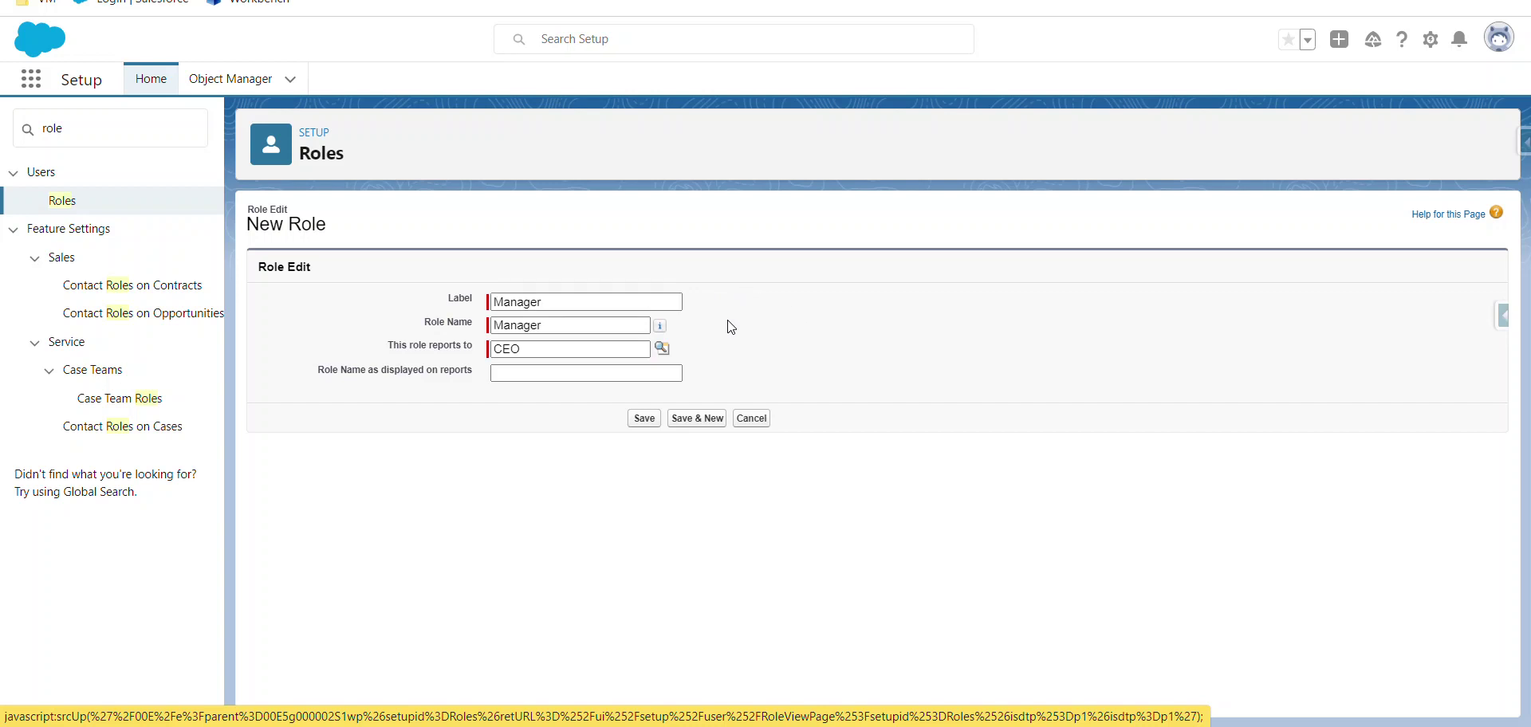
pyautogui.doubleClick(510, 349)
pyautogui.click(479, 372)
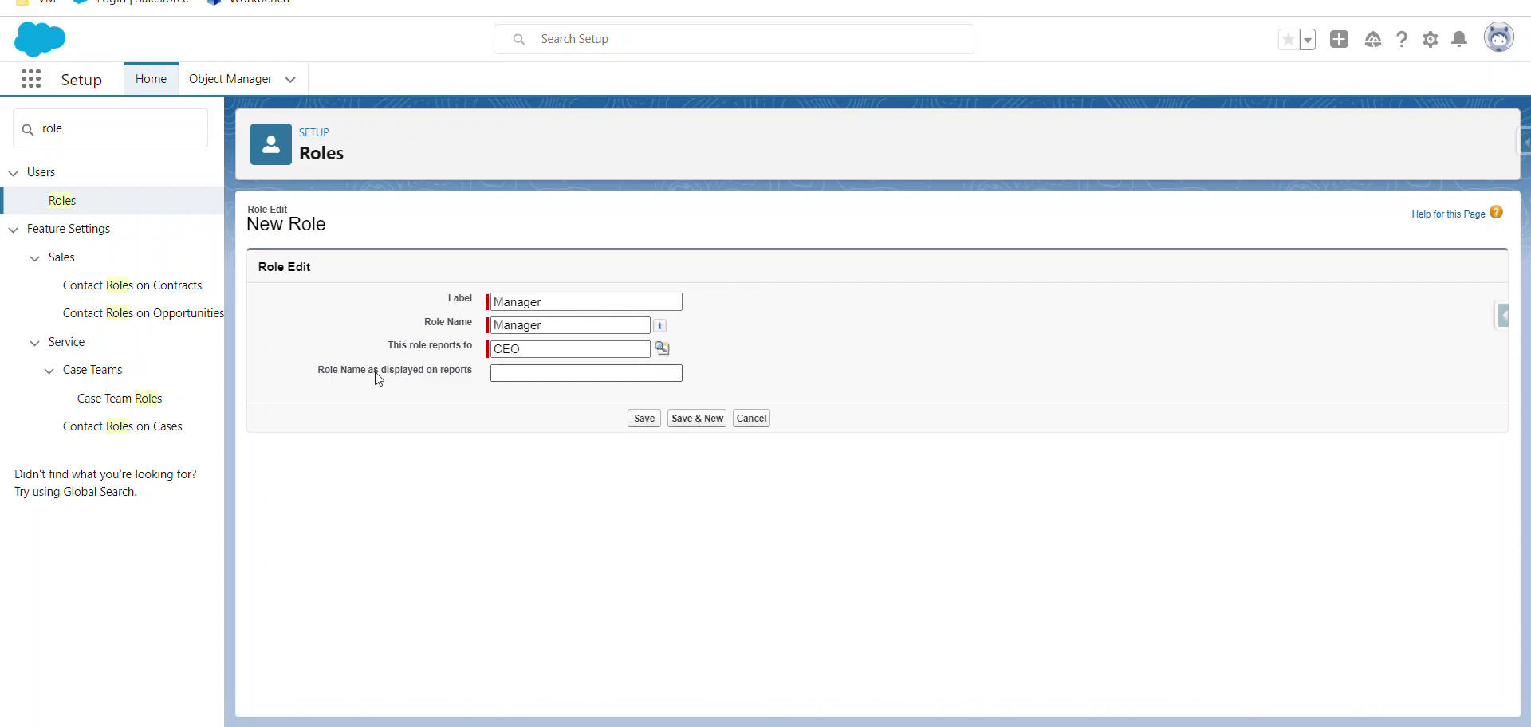
pyautogui.click(648, 421)
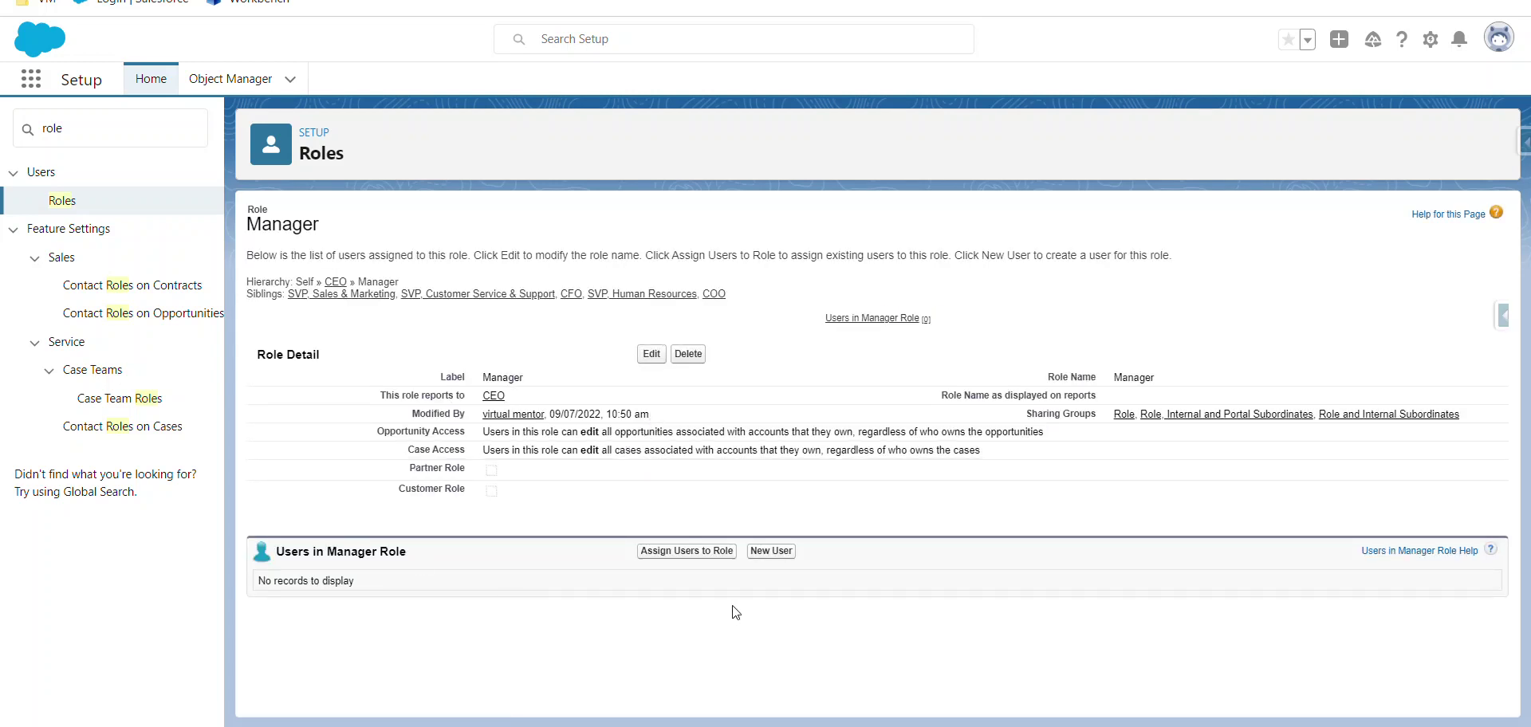
# Assign the test user from the All Users list to the Manager role and save the assignment.
pyautogui.click(701, 553)
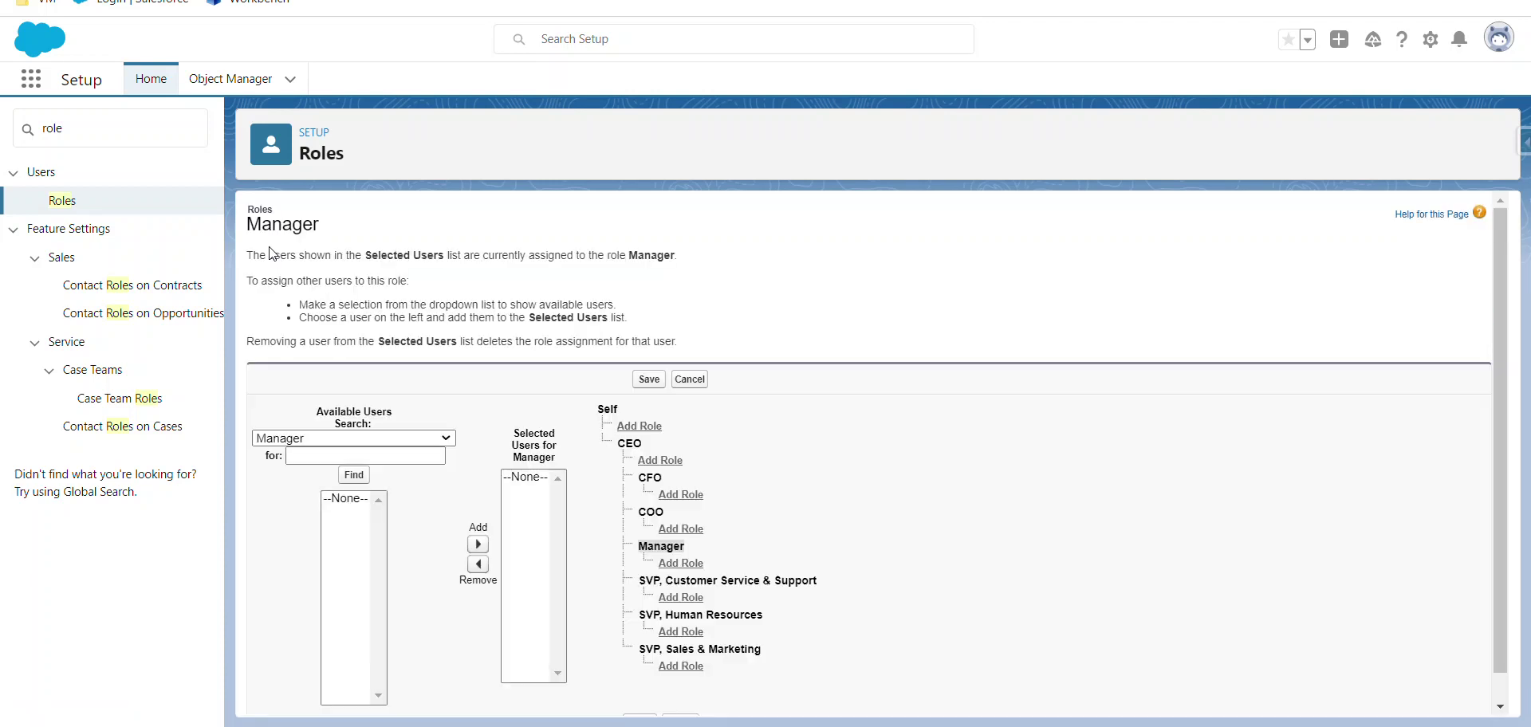
pyautogui.click(404, 438)
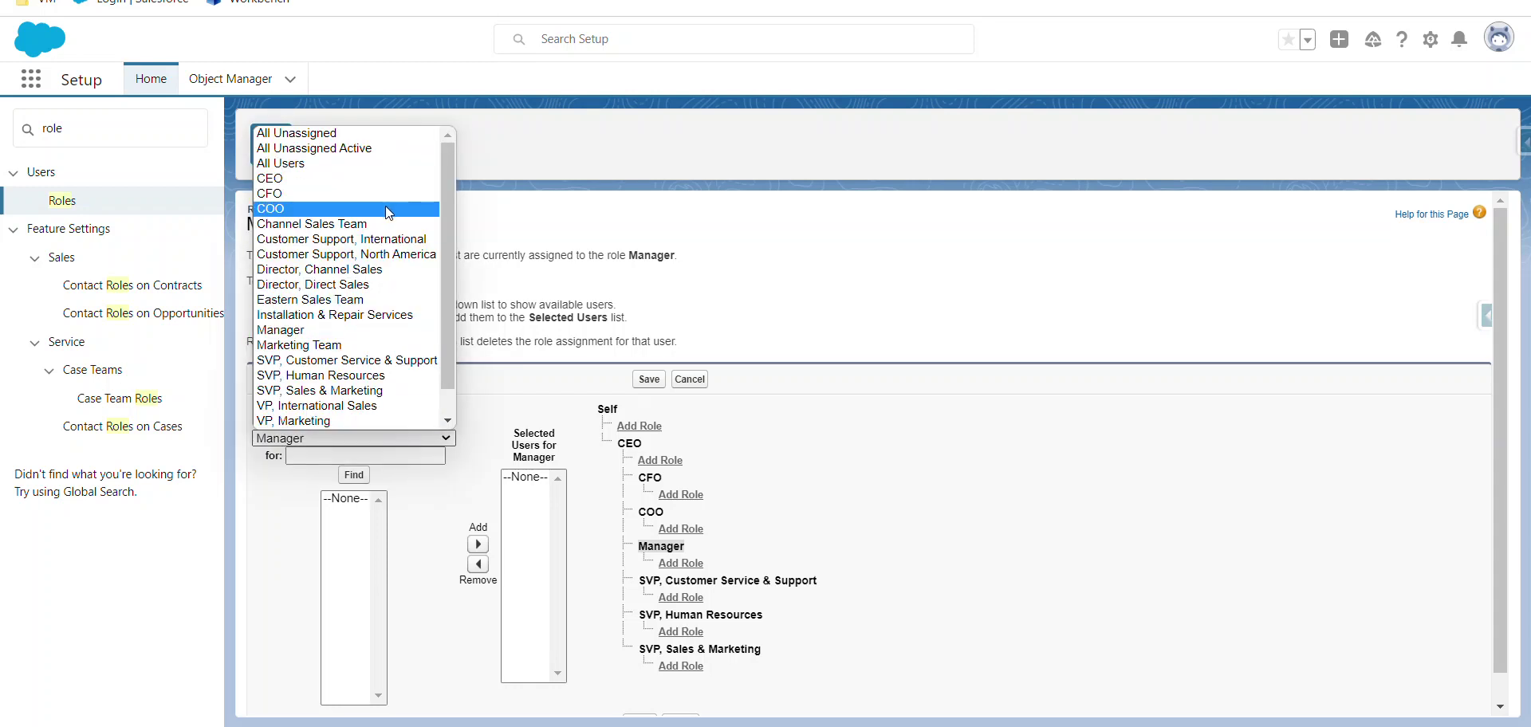
pyautogui.click(374, 163)
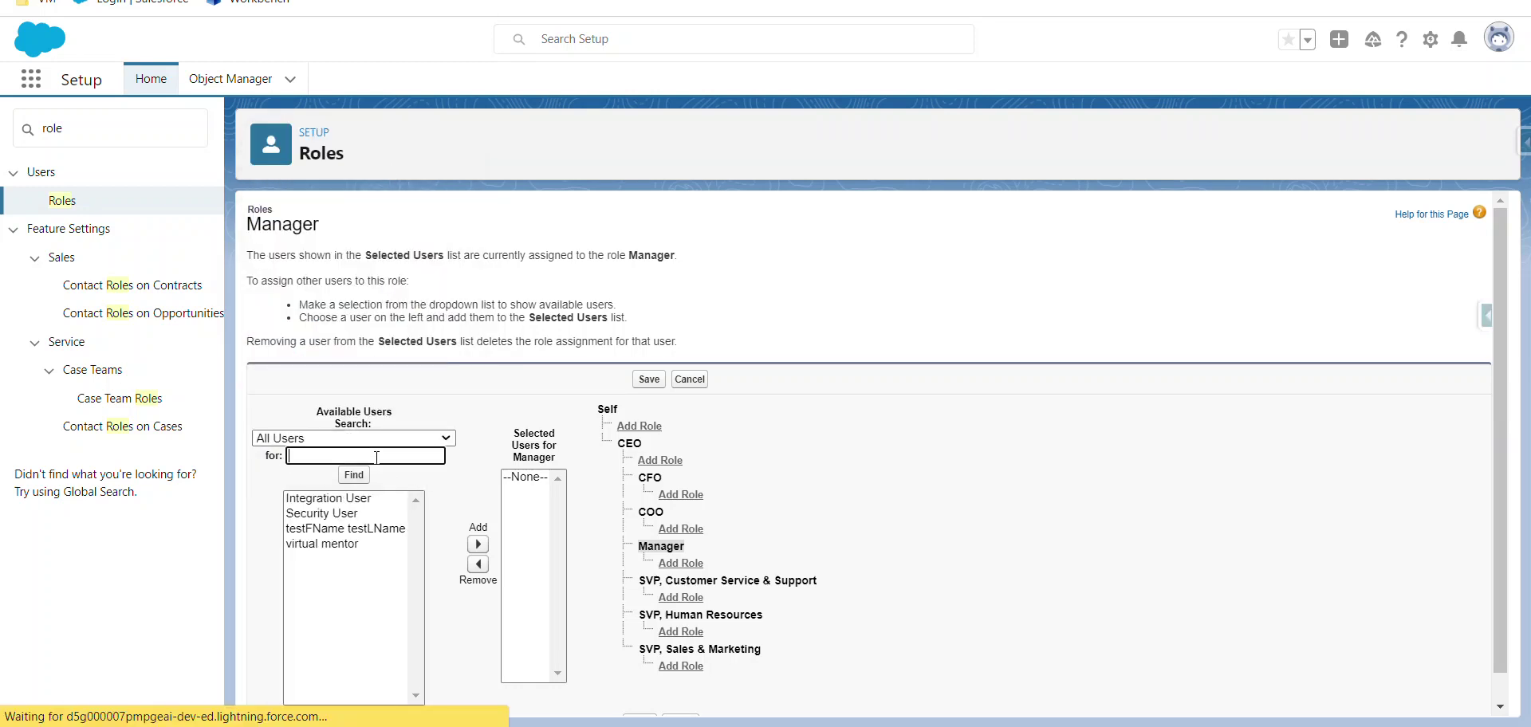
pyautogui.click(332, 529)
pyautogui.click(478, 544)
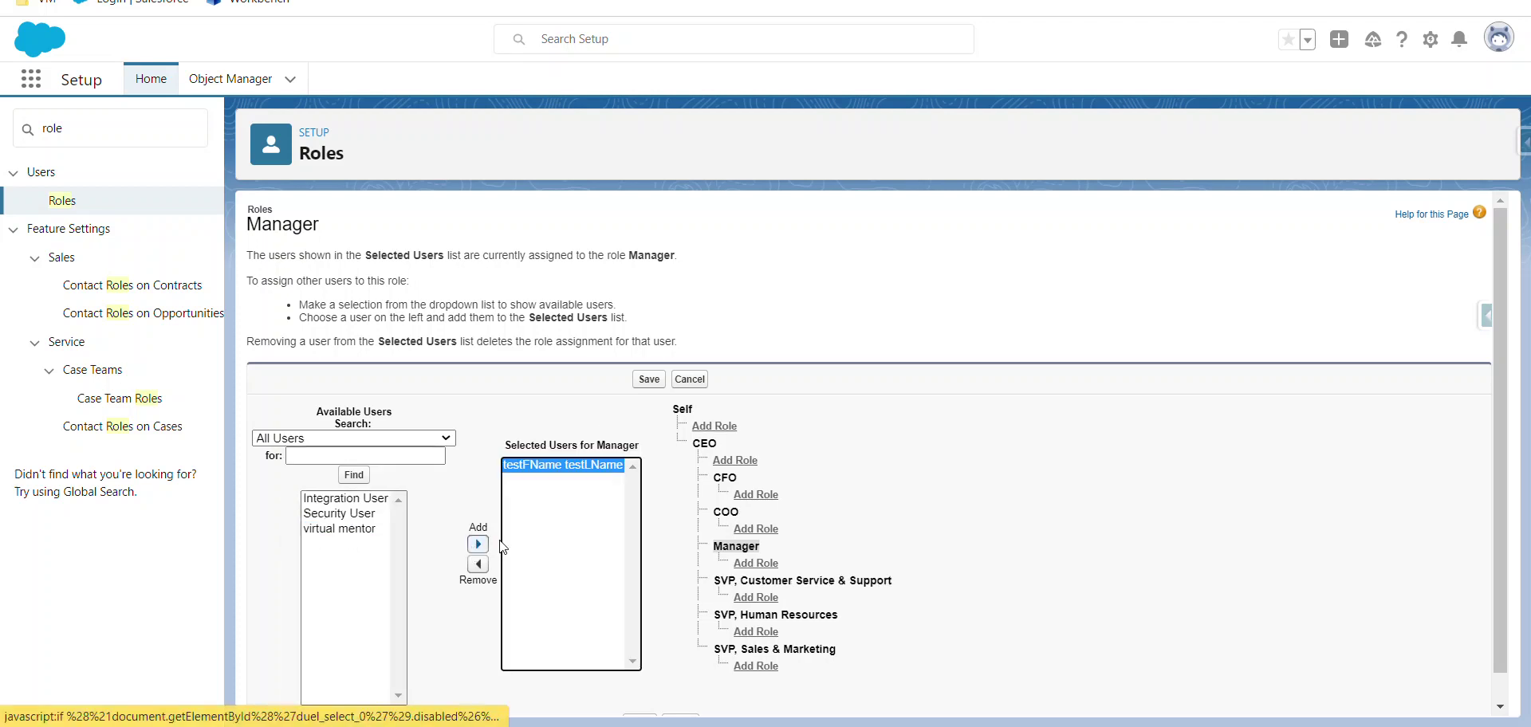
pyautogui.click(648, 380)
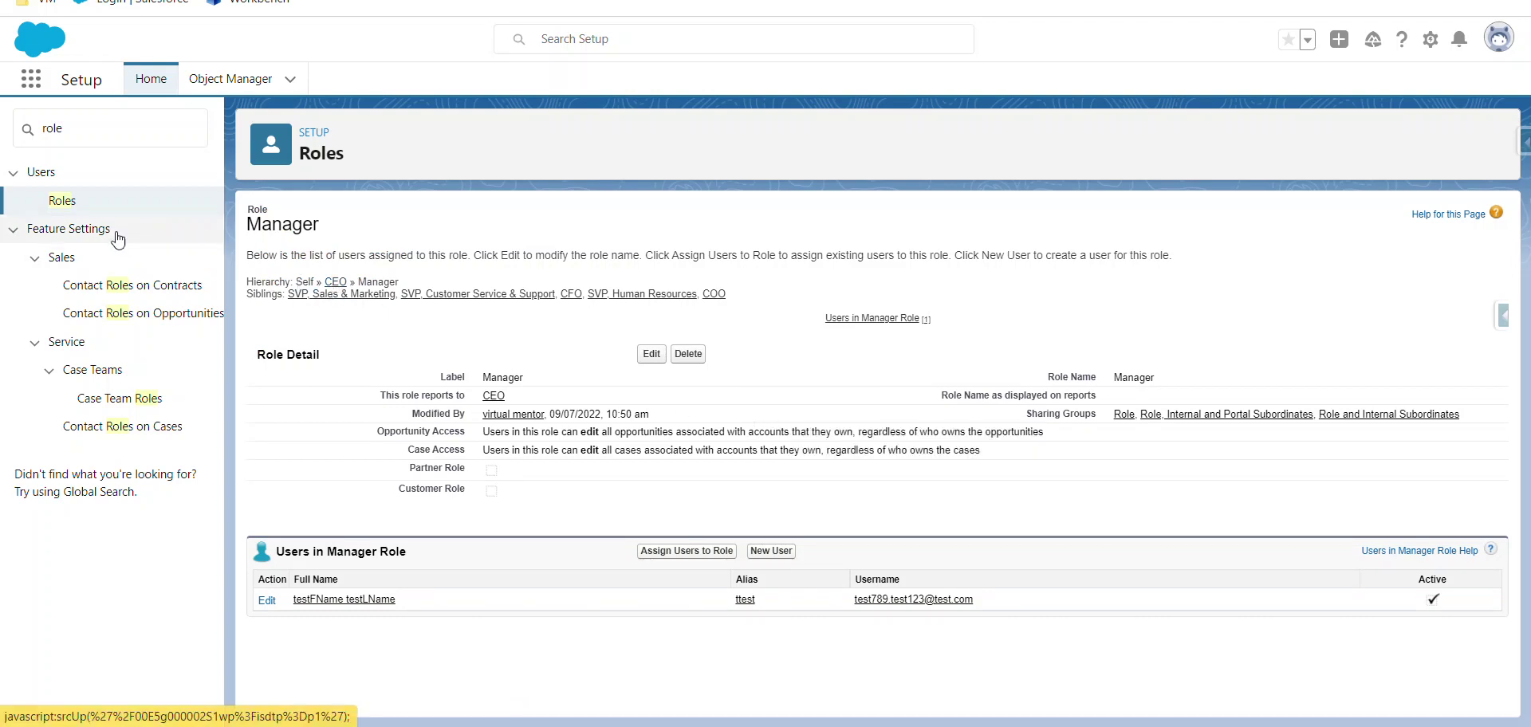
# Return to the role hierarchy setup, change the Manager role's label to Manager Role, and save.
pyautogui.click(488, 294)
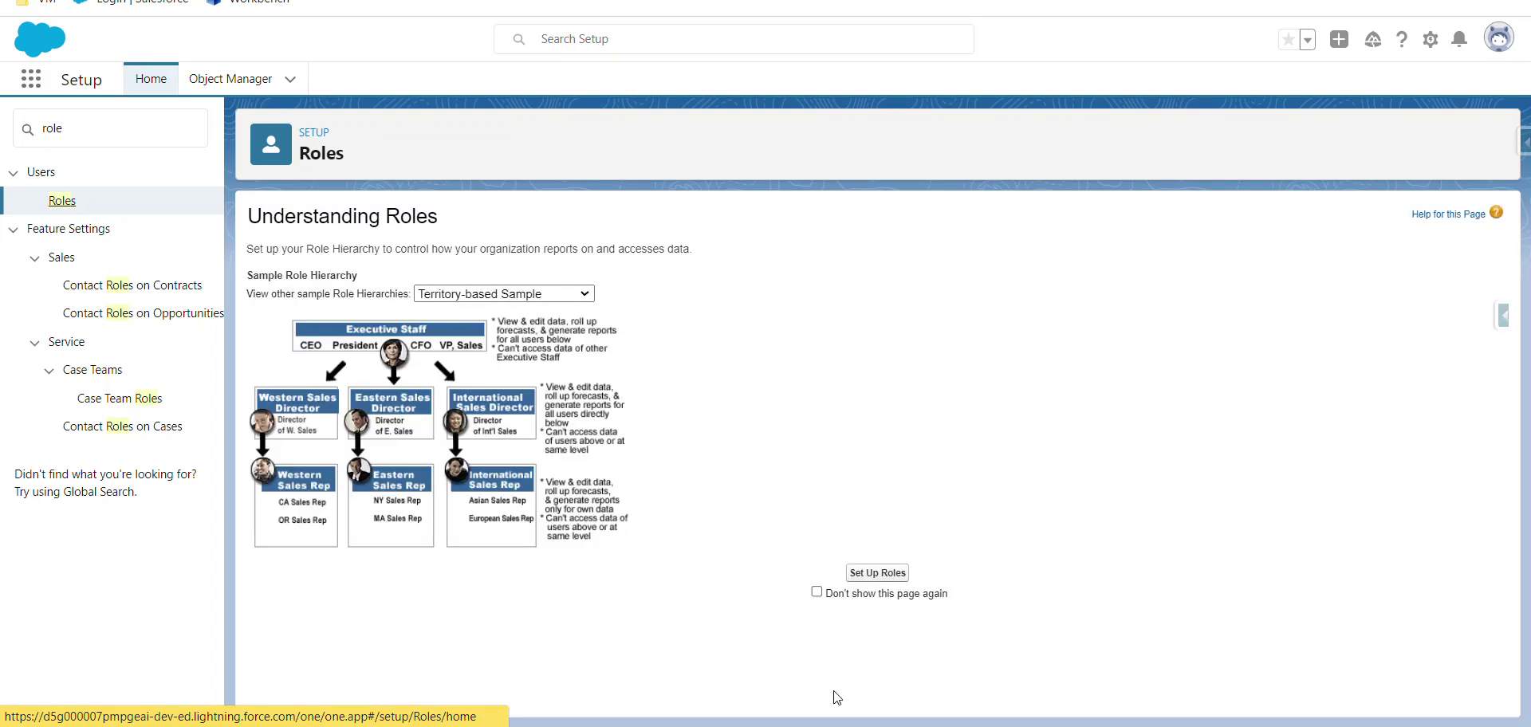
pyautogui.click(880, 574)
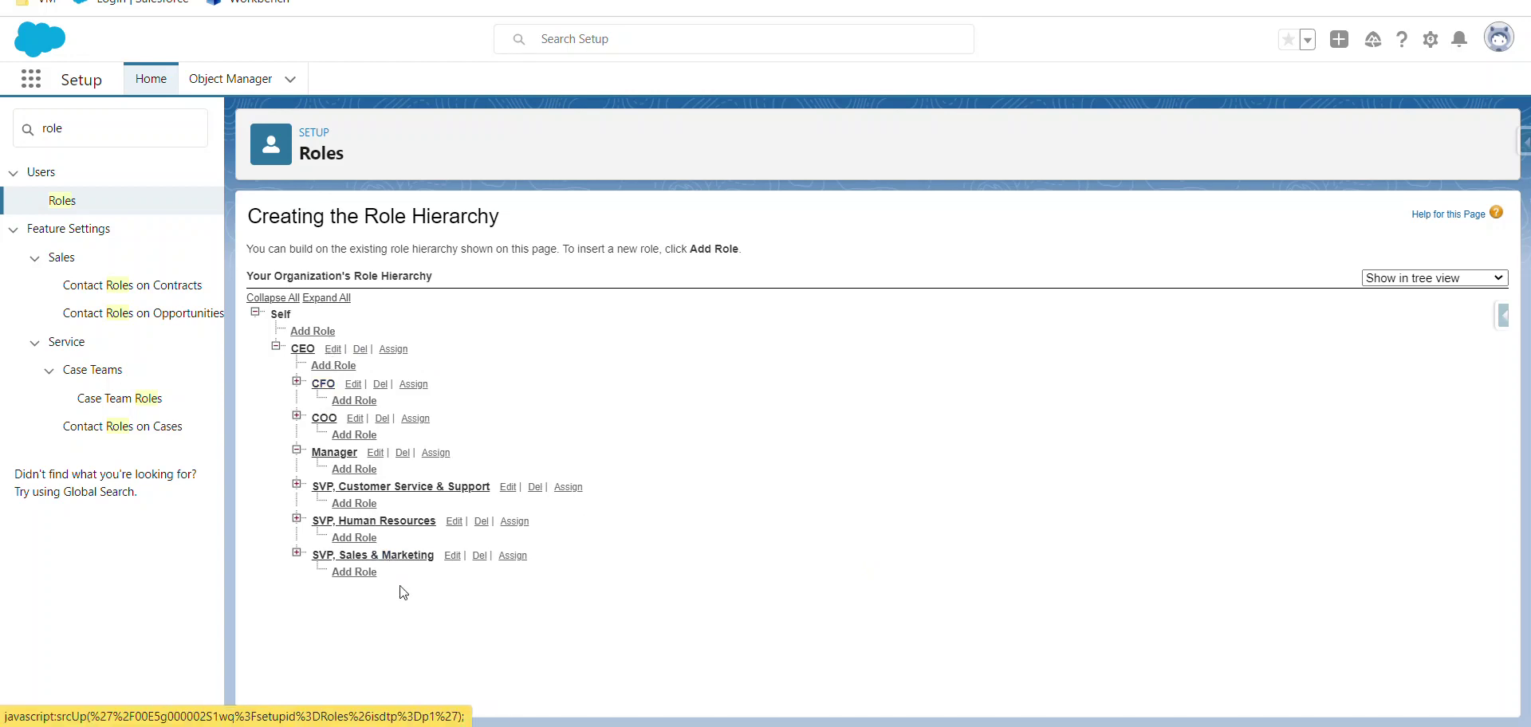
pyautogui.click(376, 454)
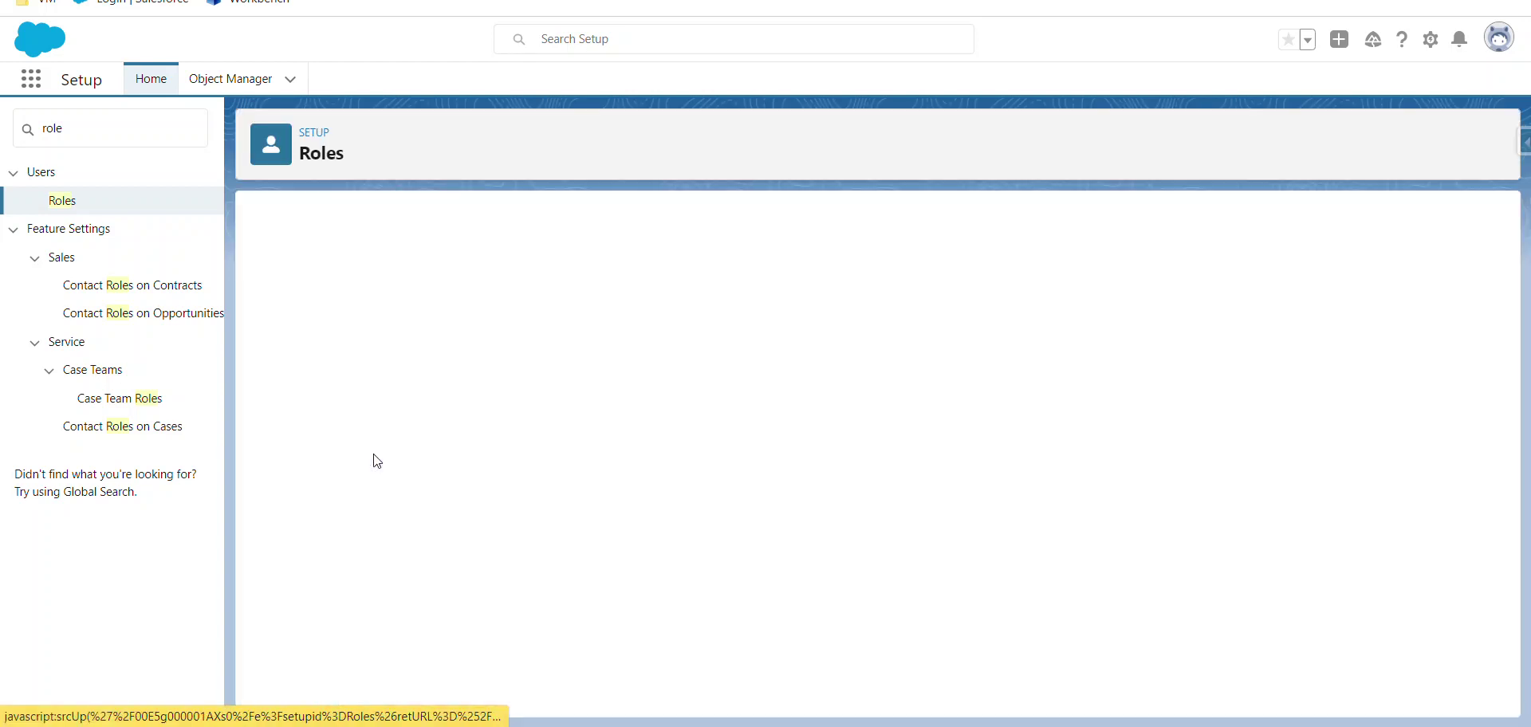
pyautogui.click(556, 300)
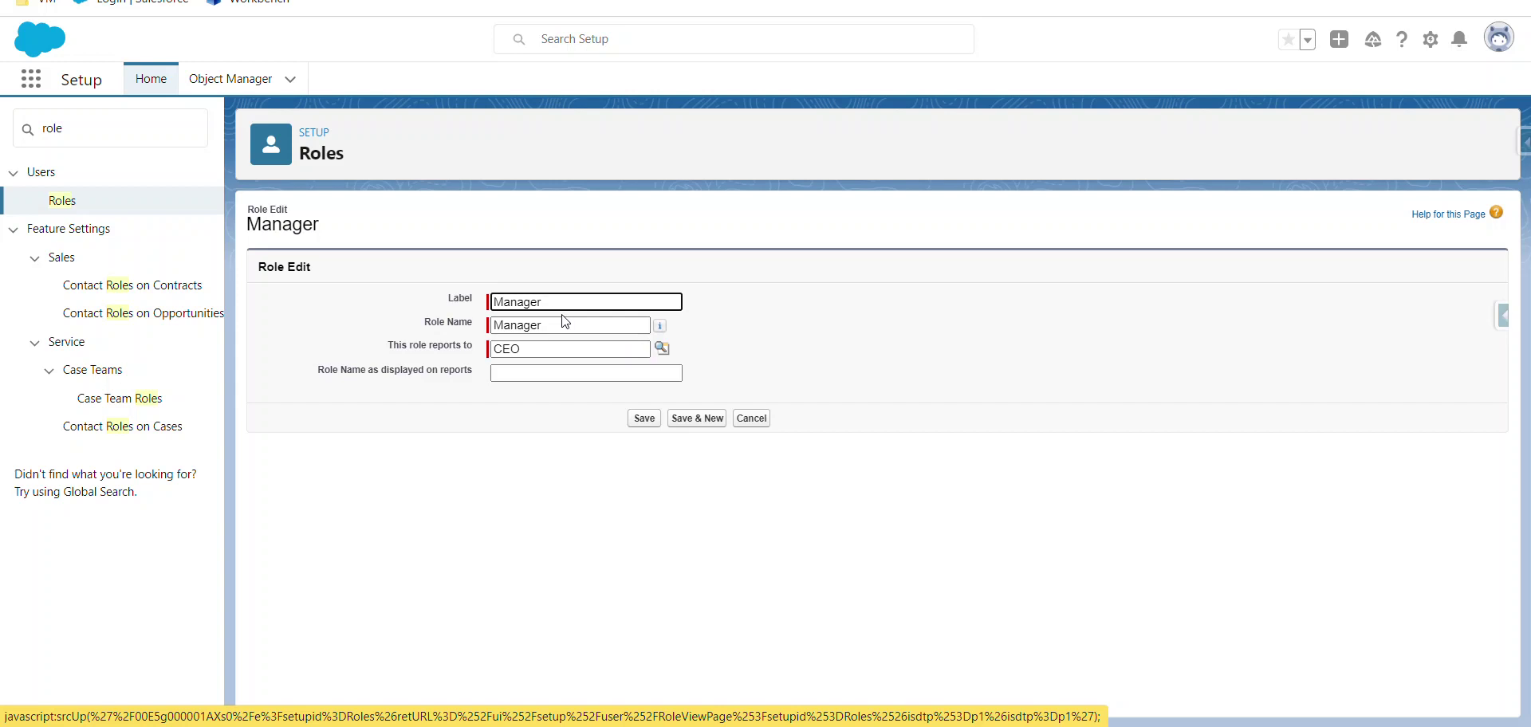
pyautogui.click(877, 345)
pyautogui.click(642, 421)
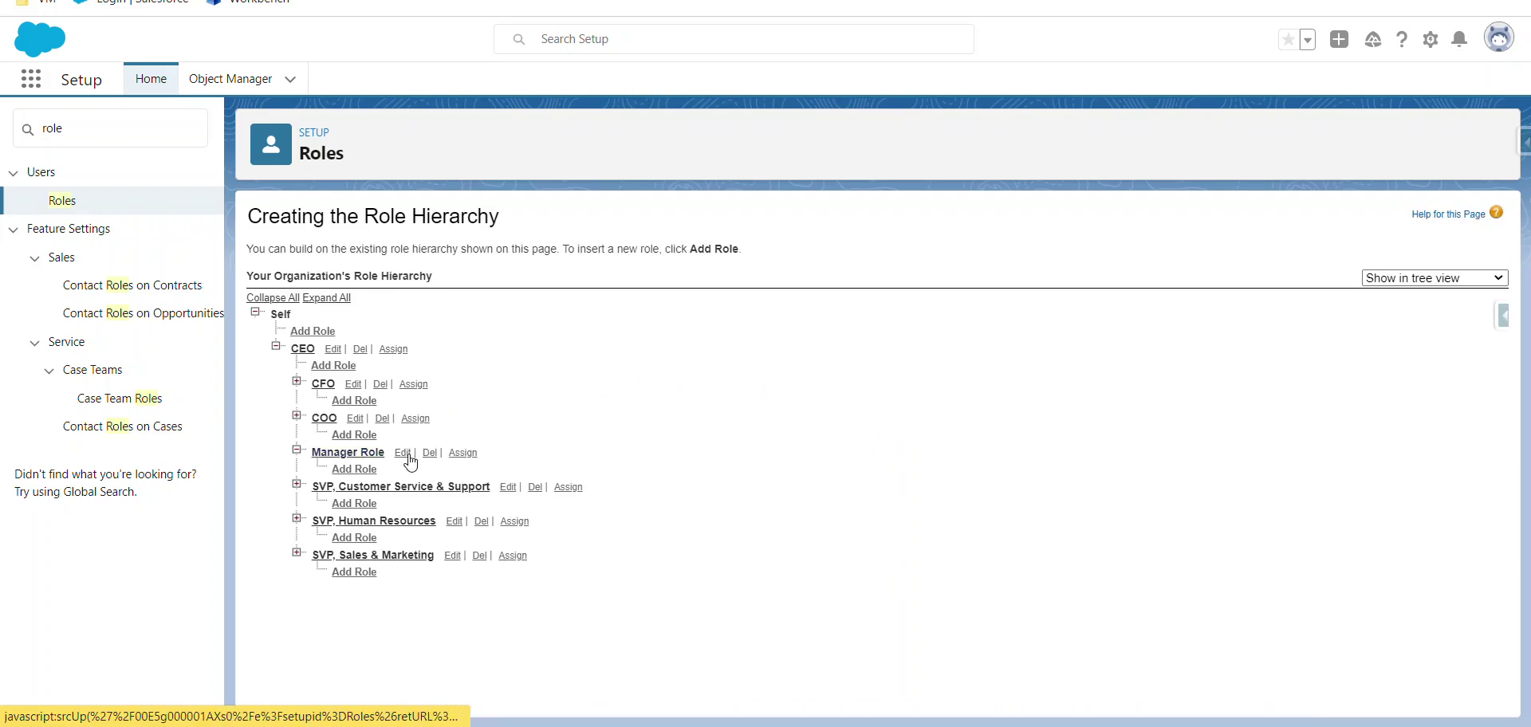
# Open user assignment for Manager Role and check the available users under COO and Director, Channel Sales.
pyautogui.click(459, 454)
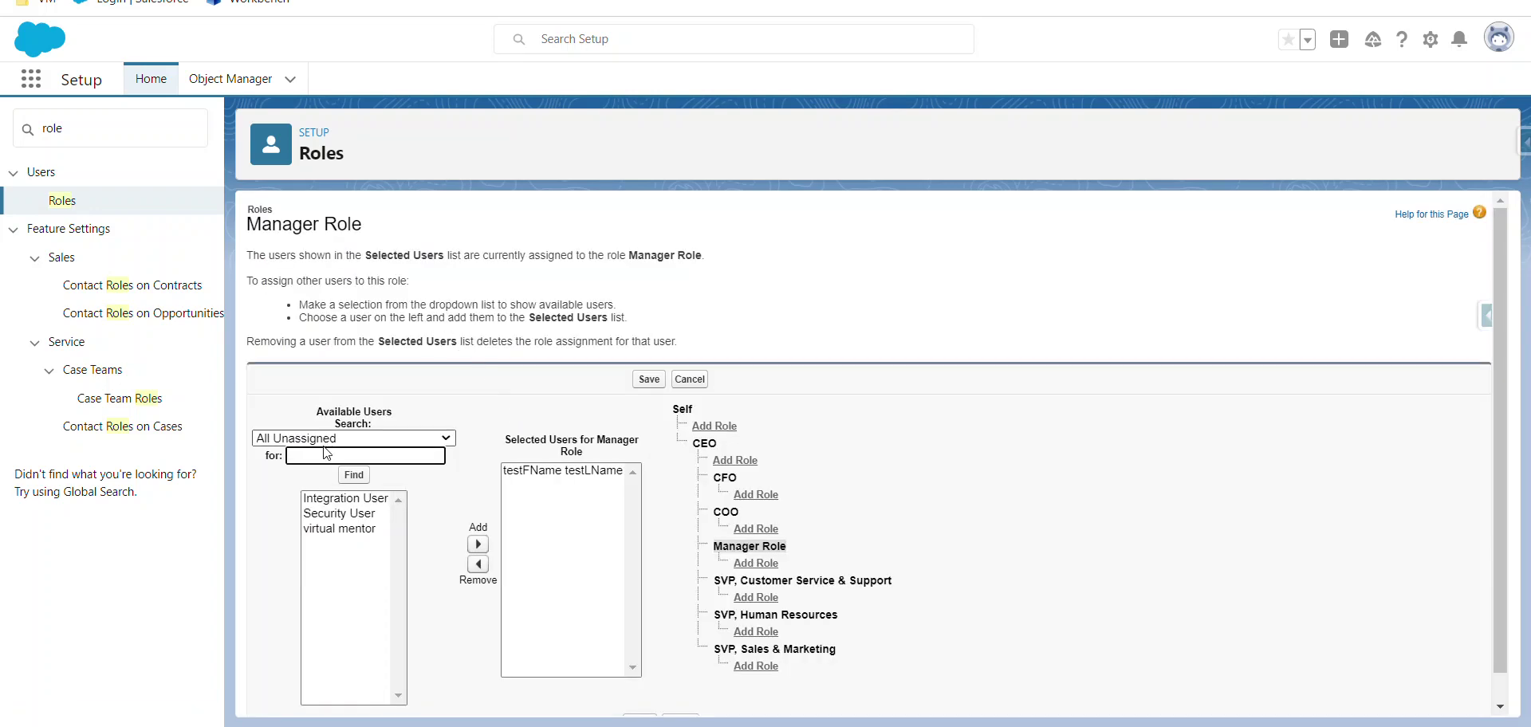
pyautogui.click(327, 439)
pyautogui.scroll(-1, 320, 224)
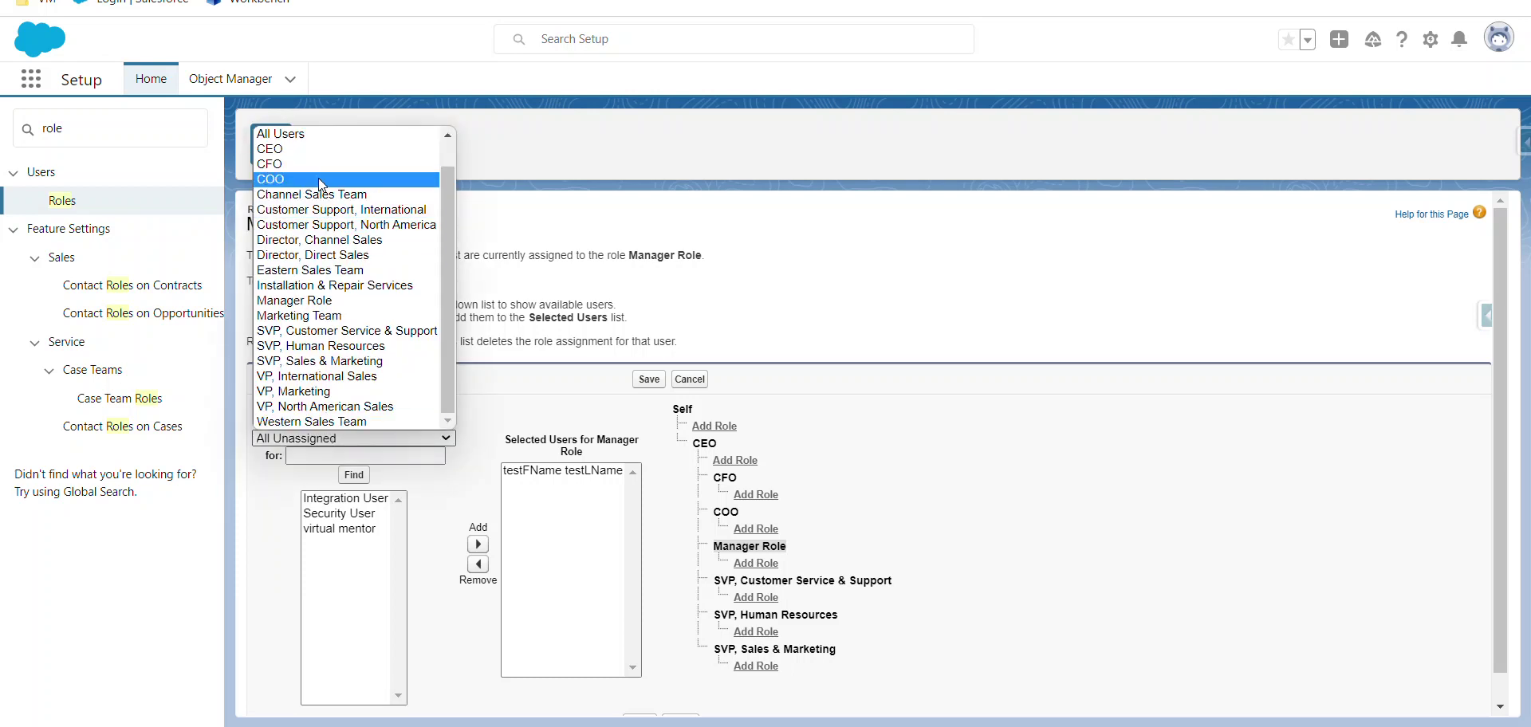
pyautogui.click(319, 178)
pyautogui.click(317, 445)
pyautogui.click(333, 211)
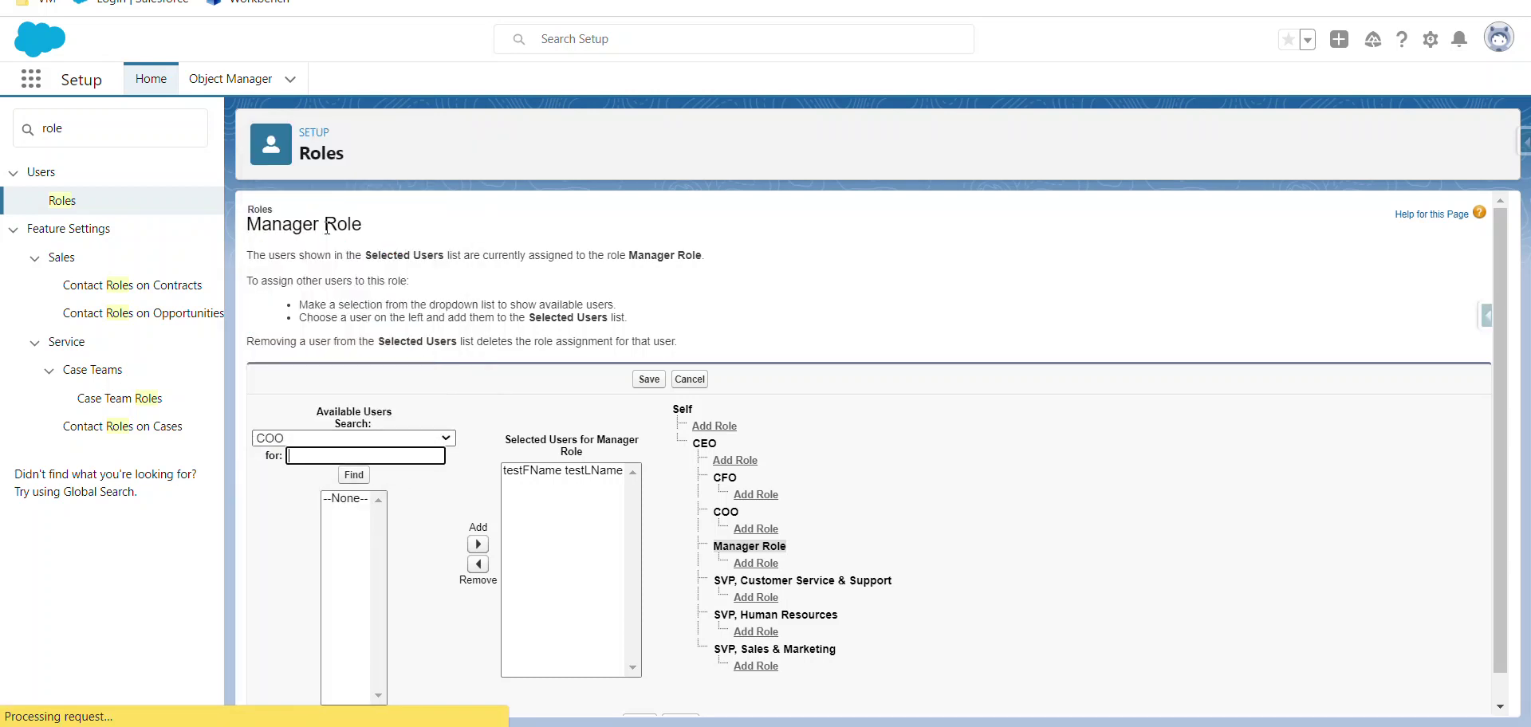
pyautogui.click(345, 437)
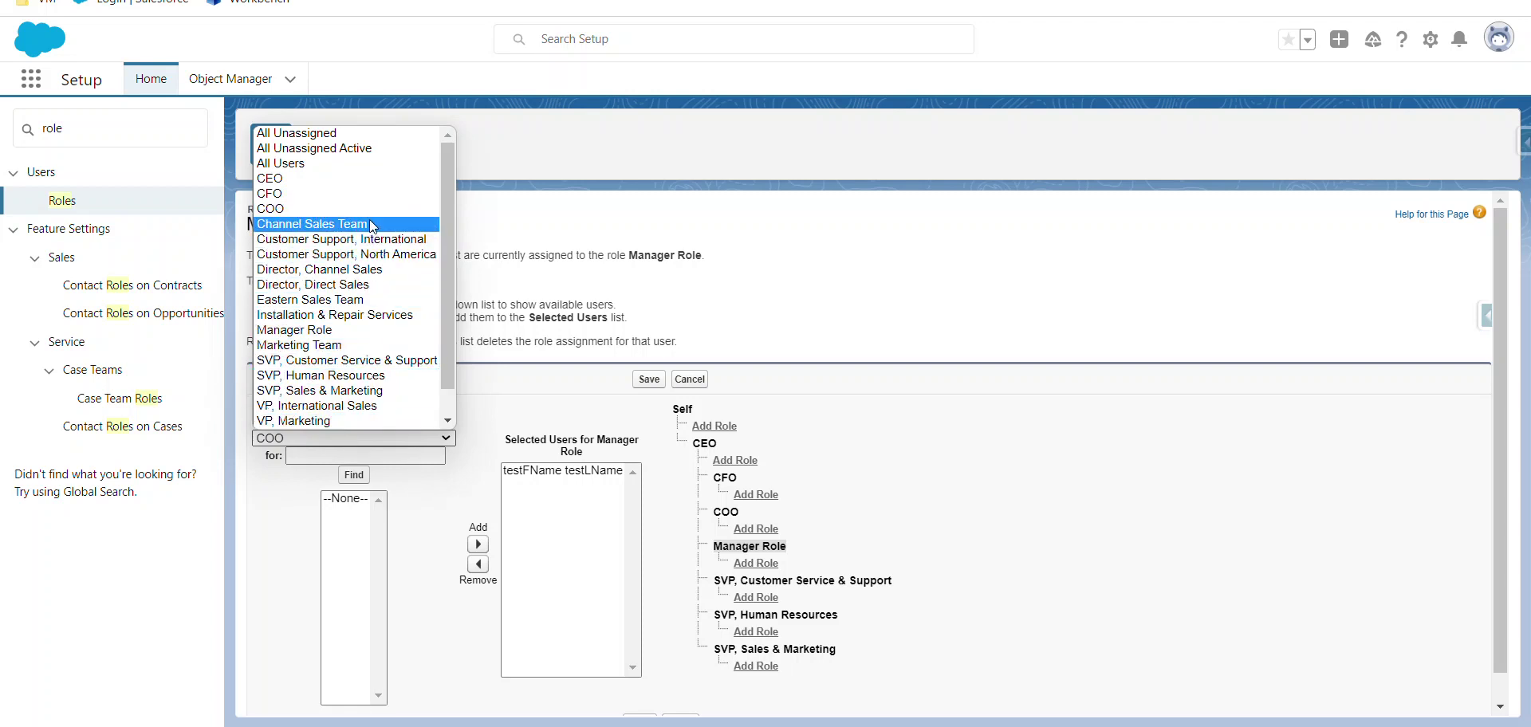
pyautogui.click(360, 270)
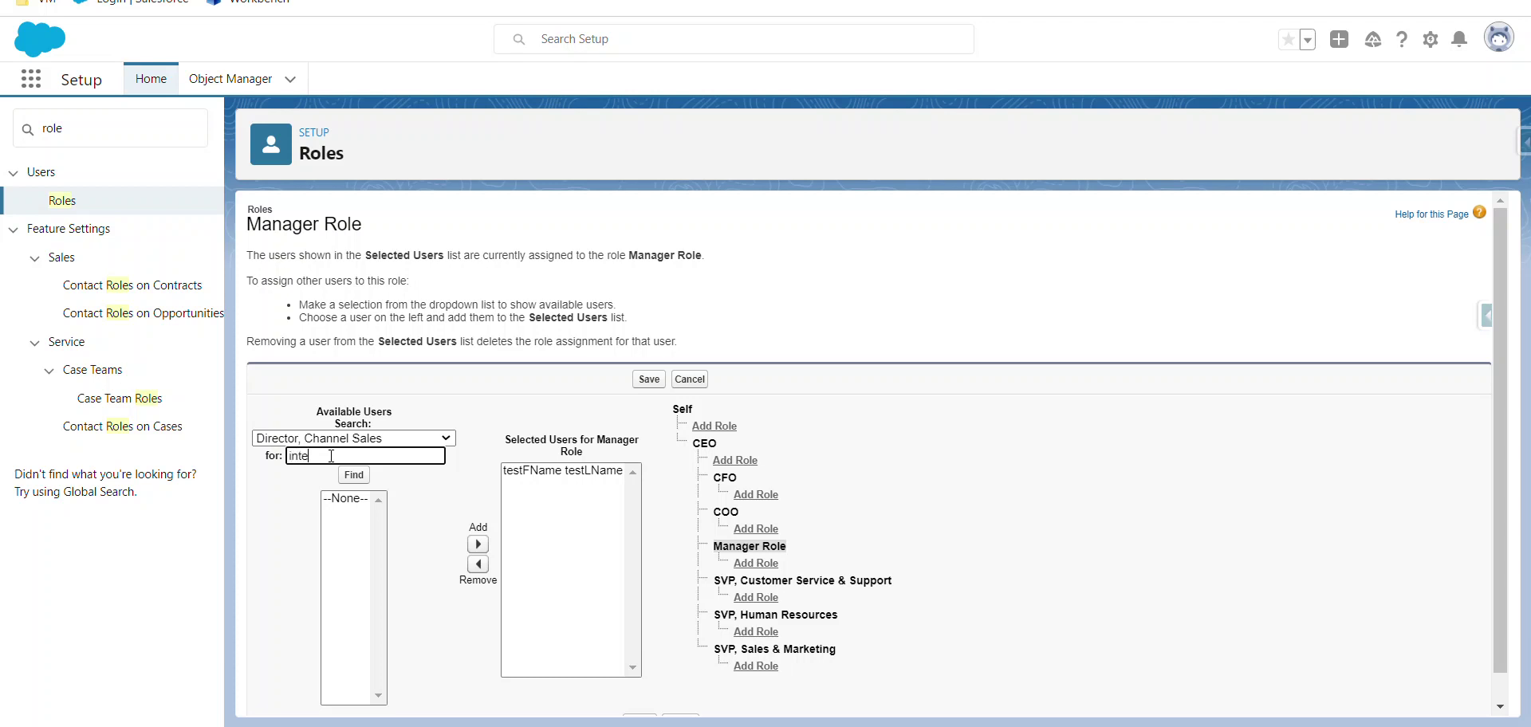
# Switch the available users to All Users with search text "e" and add Integration User to Manager Role.
pyautogui.click(410, 437)
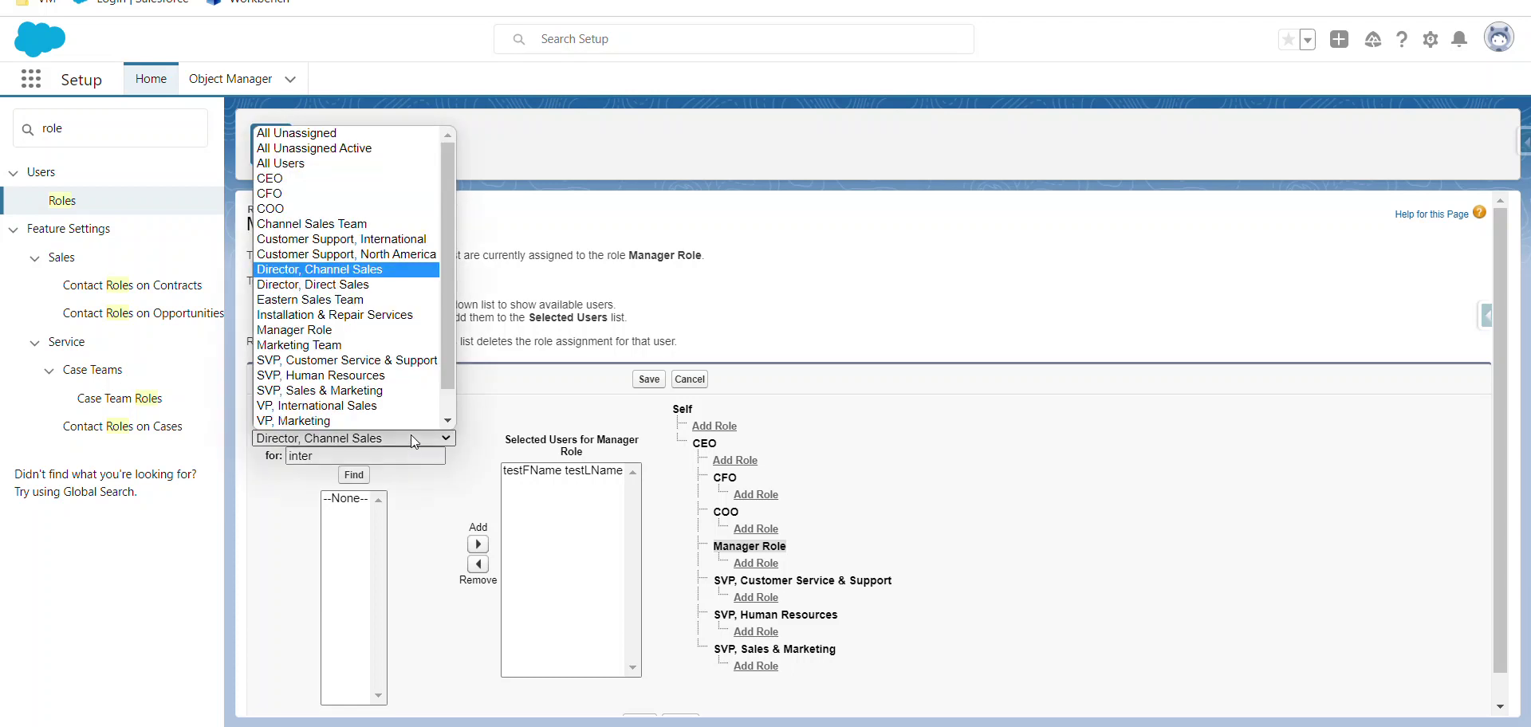
pyautogui.click(334, 163)
pyautogui.press('Tab')
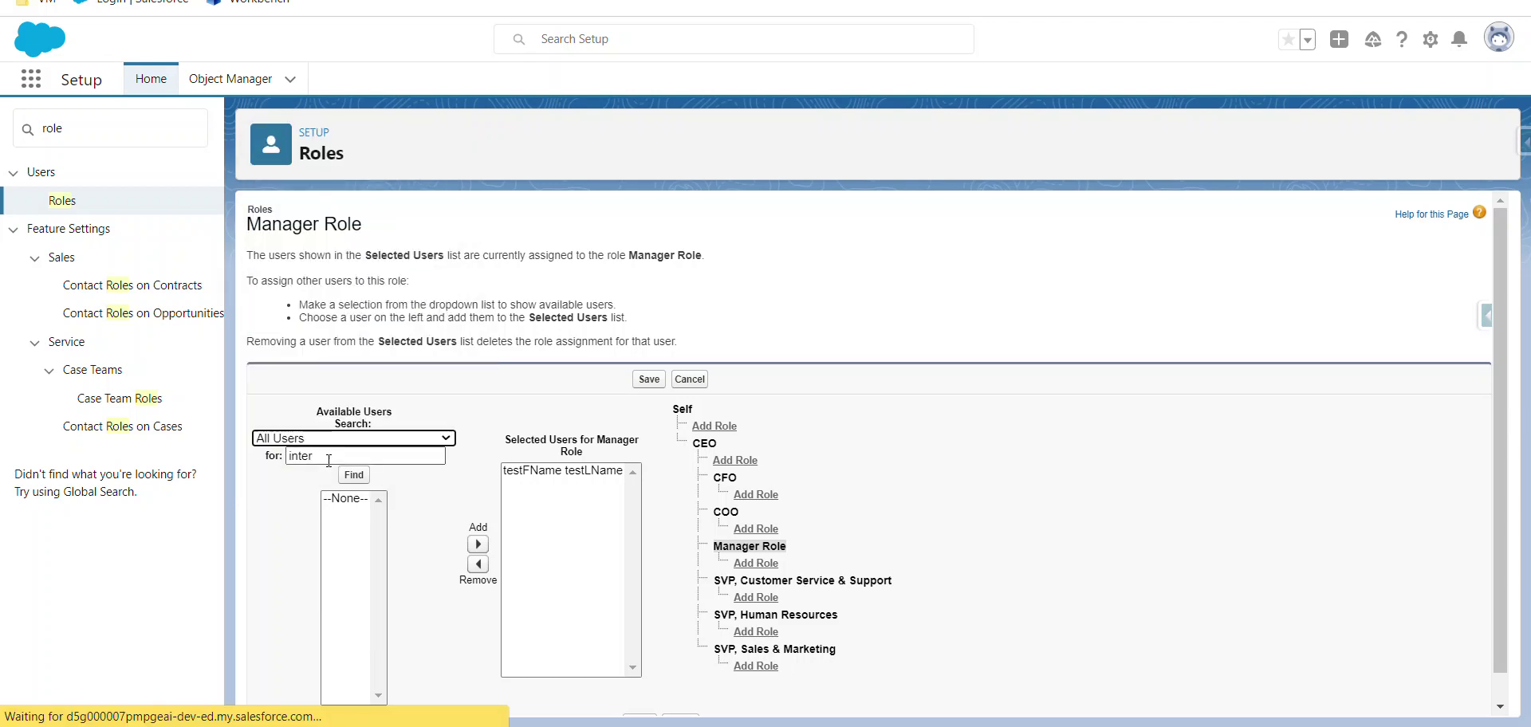
pyautogui.press('BackSpace')
pyautogui.write('e')
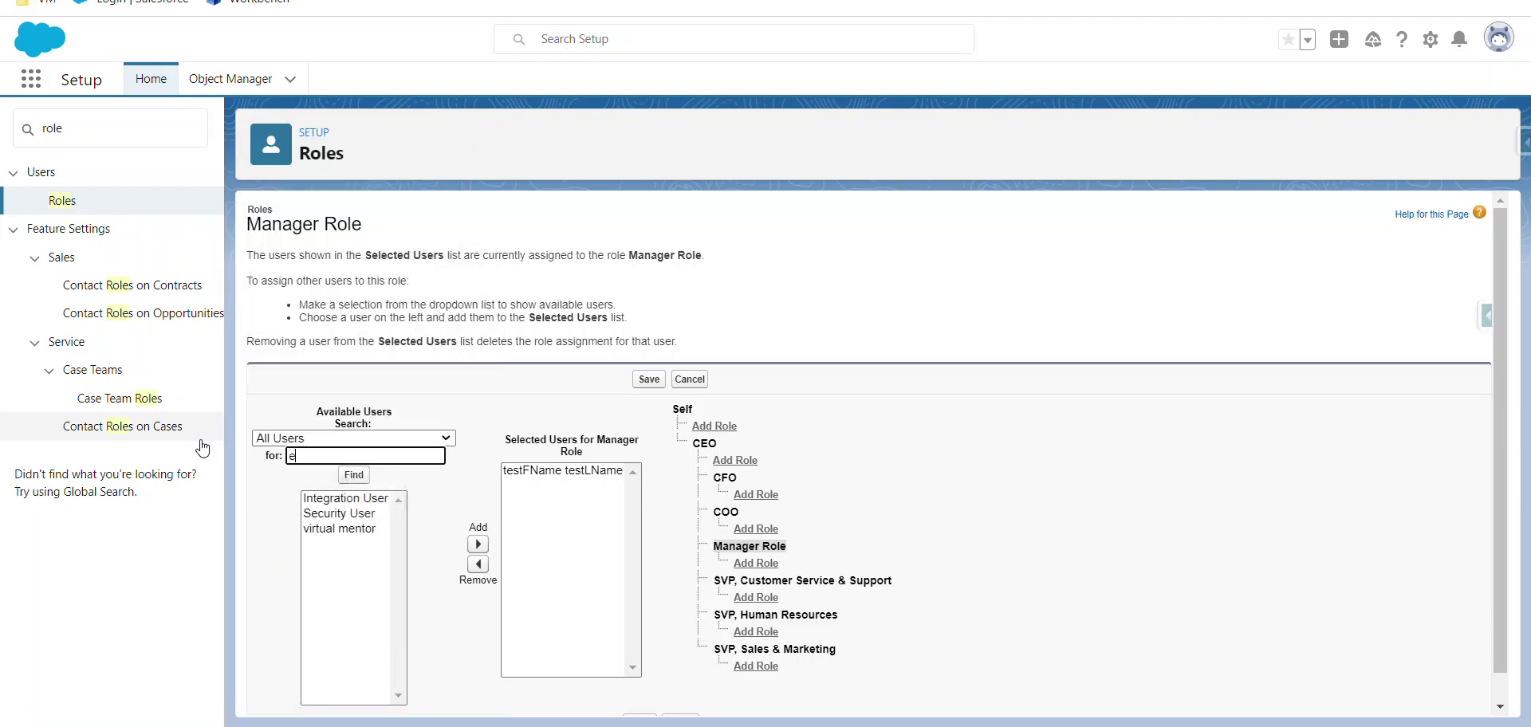
pyautogui.click(352, 514)
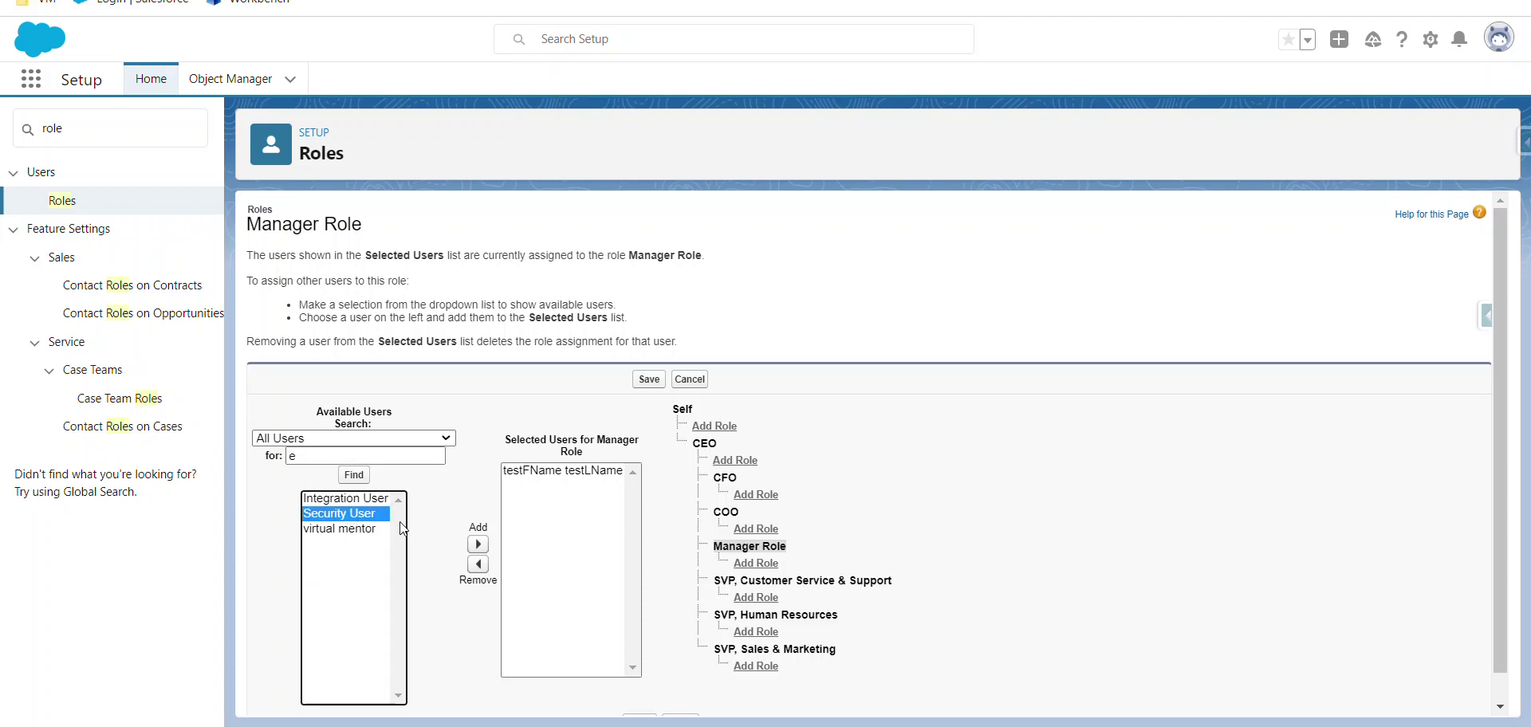
pyautogui.click(351, 501)
pyautogui.click(470, 545)
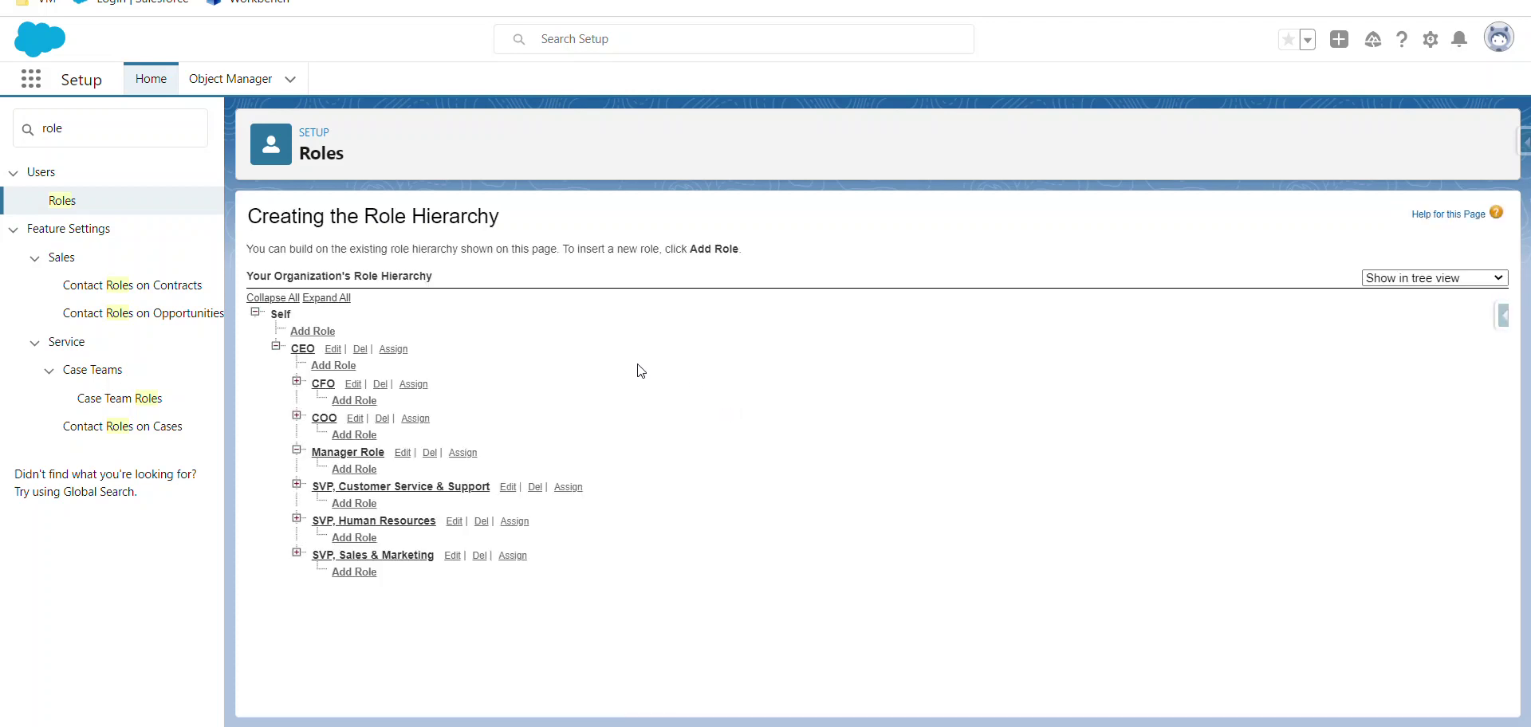
# View the role hierarchy in sorted list view and list view, and return it to tree view.
pyautogui.click(1428, 279)
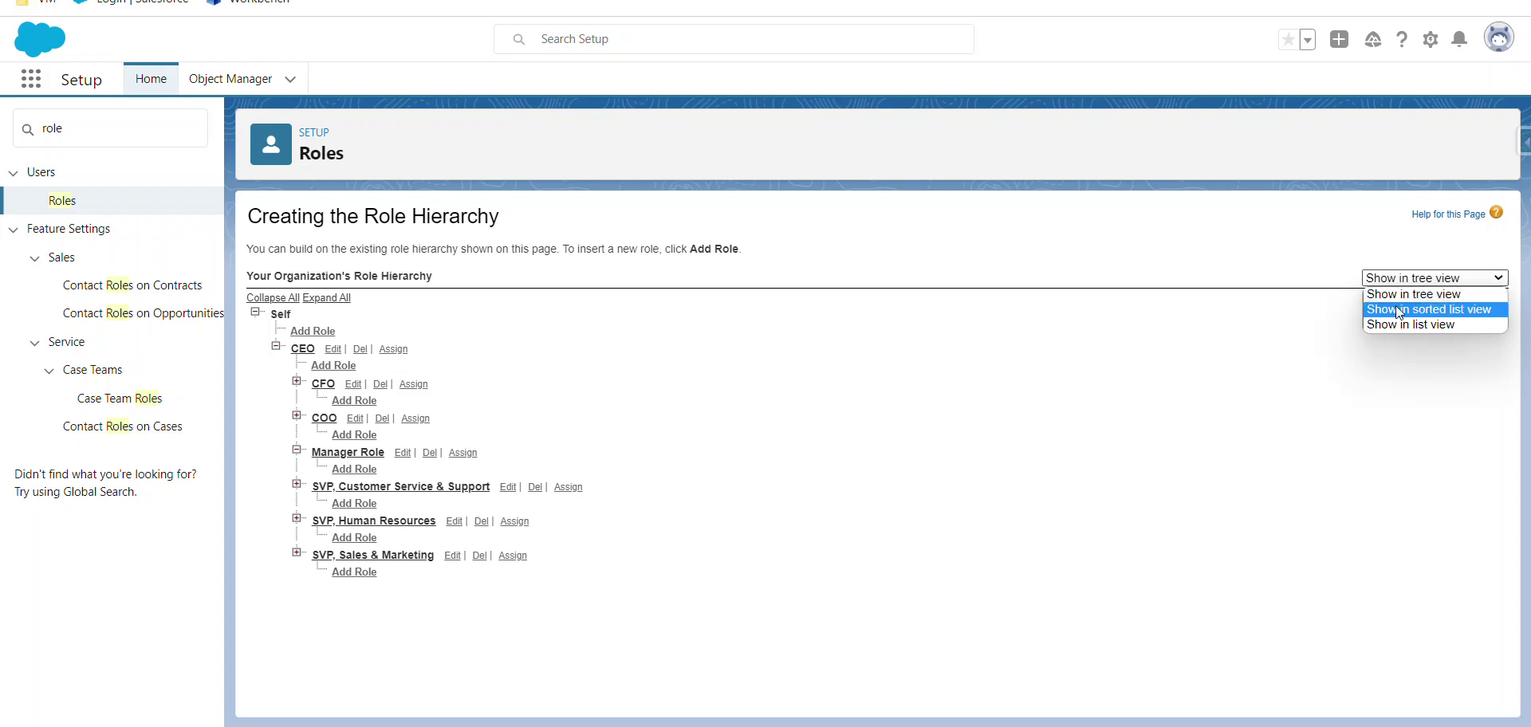
pyautogui.click(1412, 316)
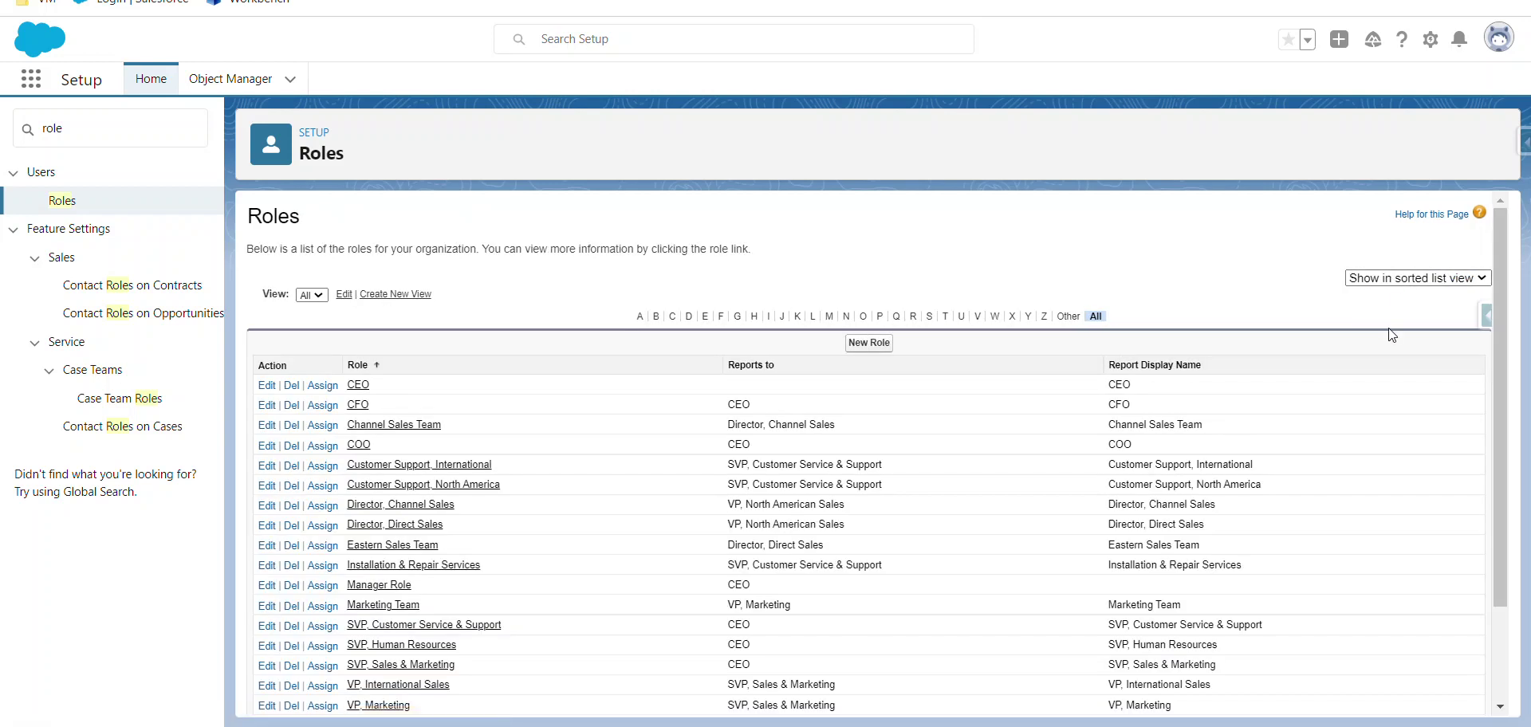
pyautogui.click(1402, 279)
pyautogui.click(1393, 323)
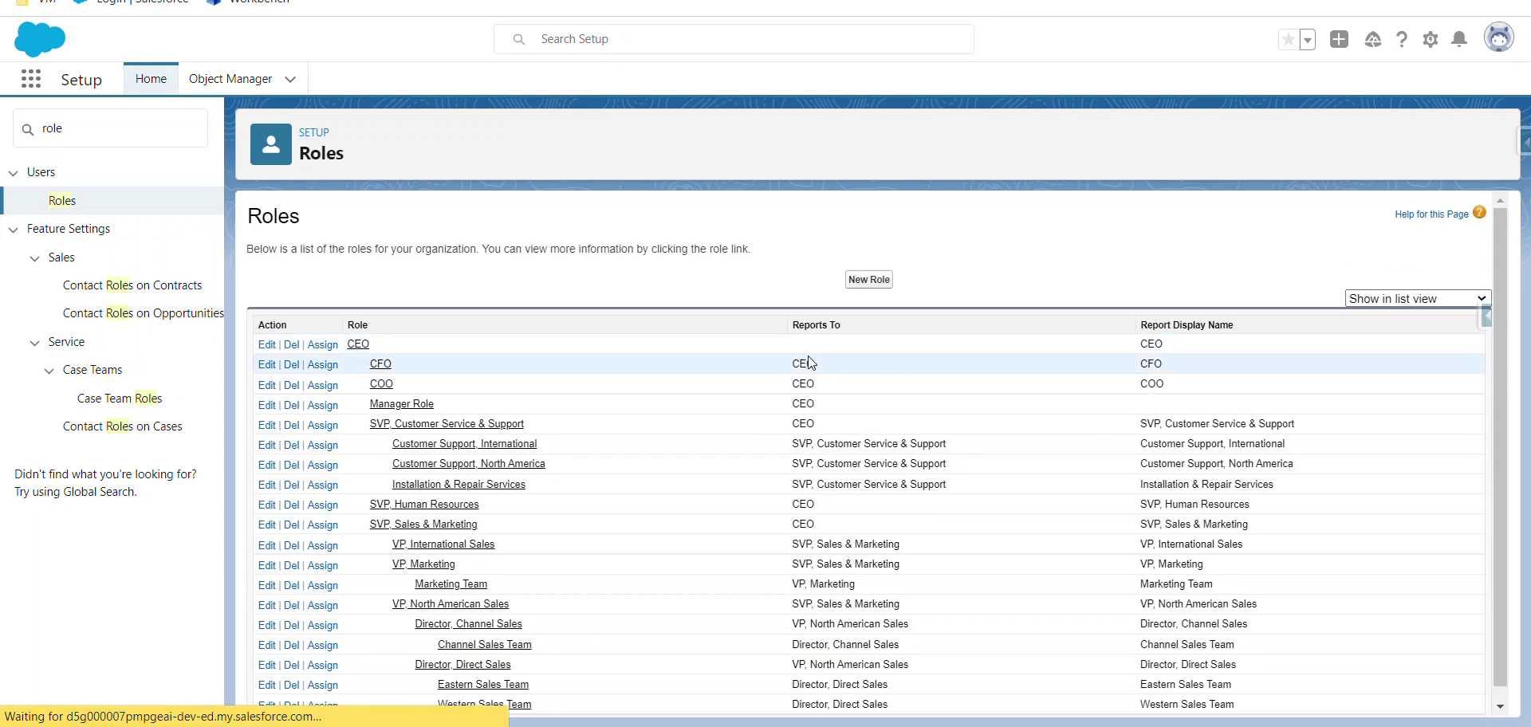
pyautogui.click(1397, 307)
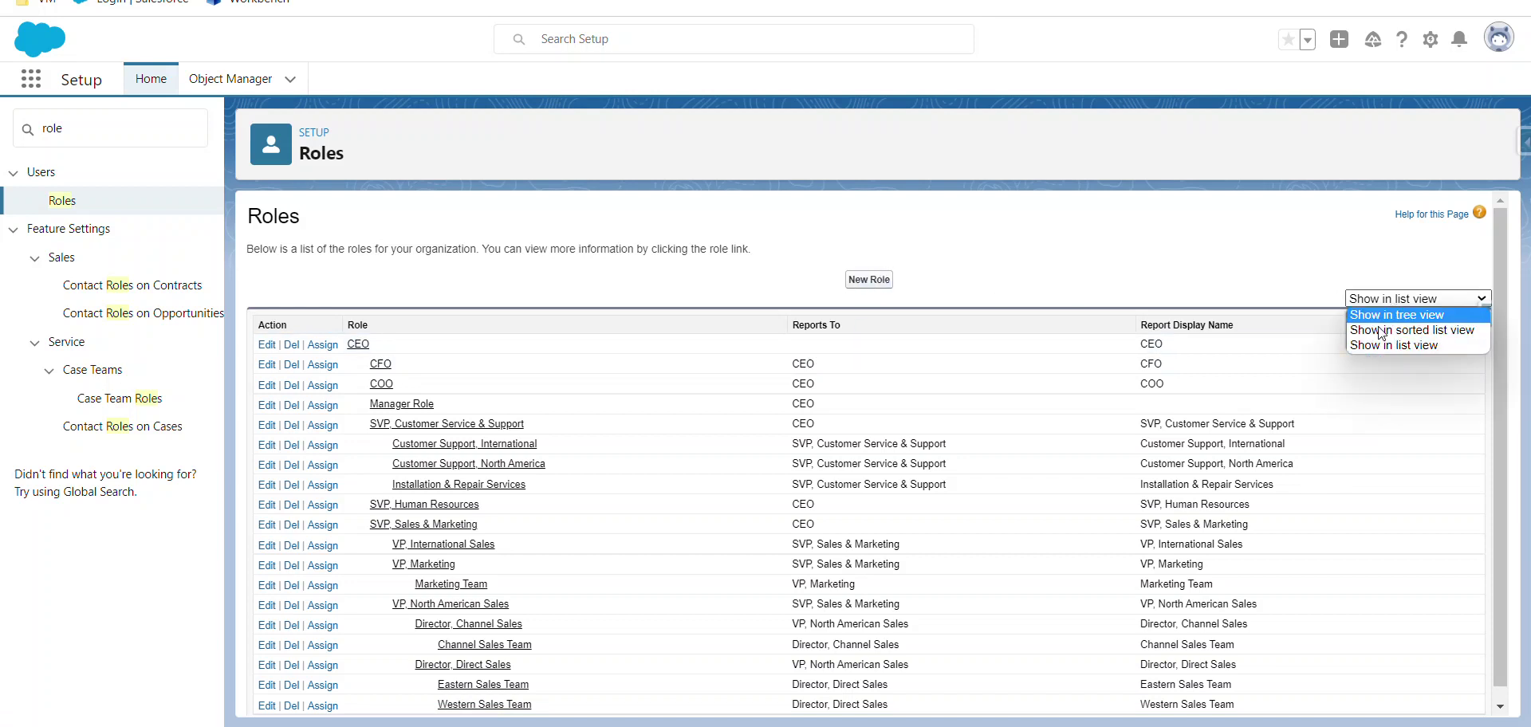
pyautogui.click(1395, 340)
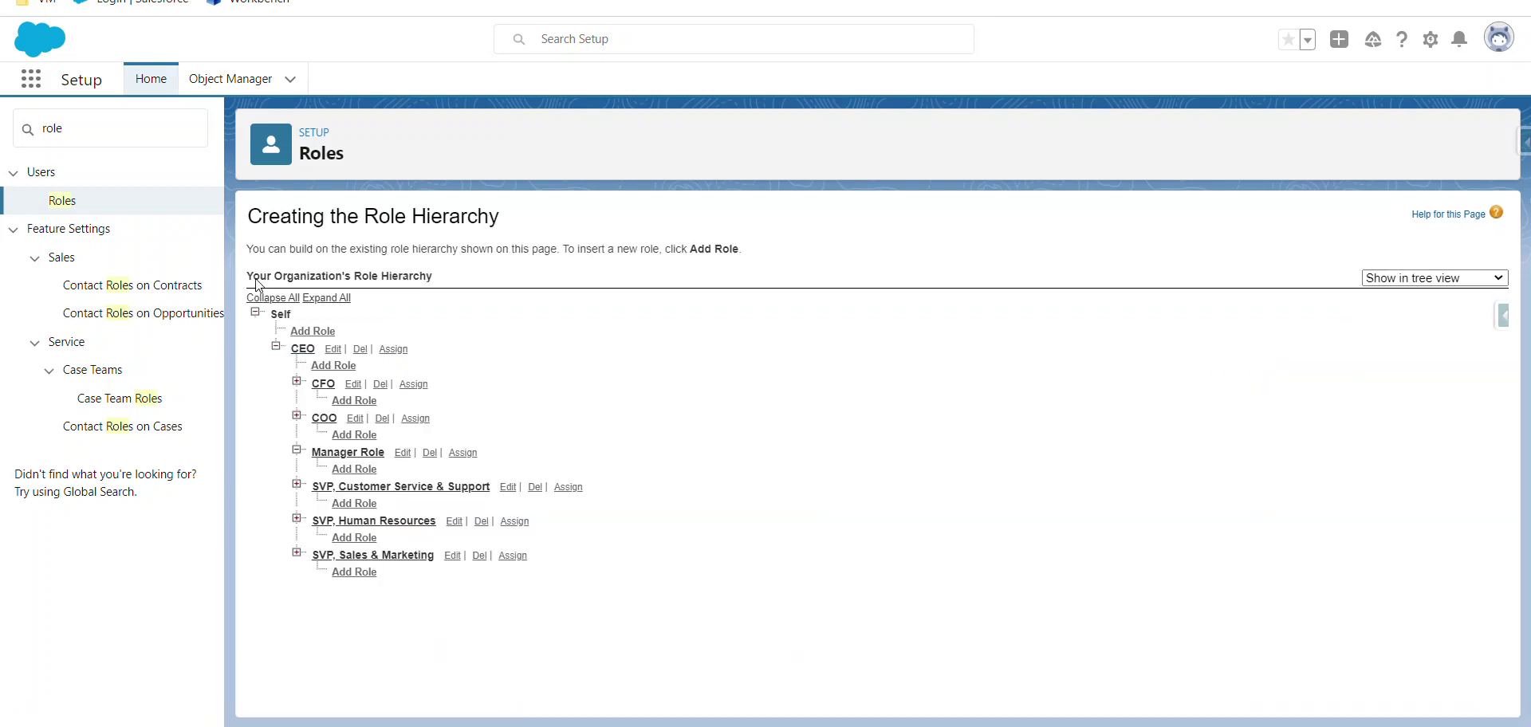
# Expand all roles in the hierarchy tree to view them, and collapse the whole tree again.
pyautogui.click(336, 299)
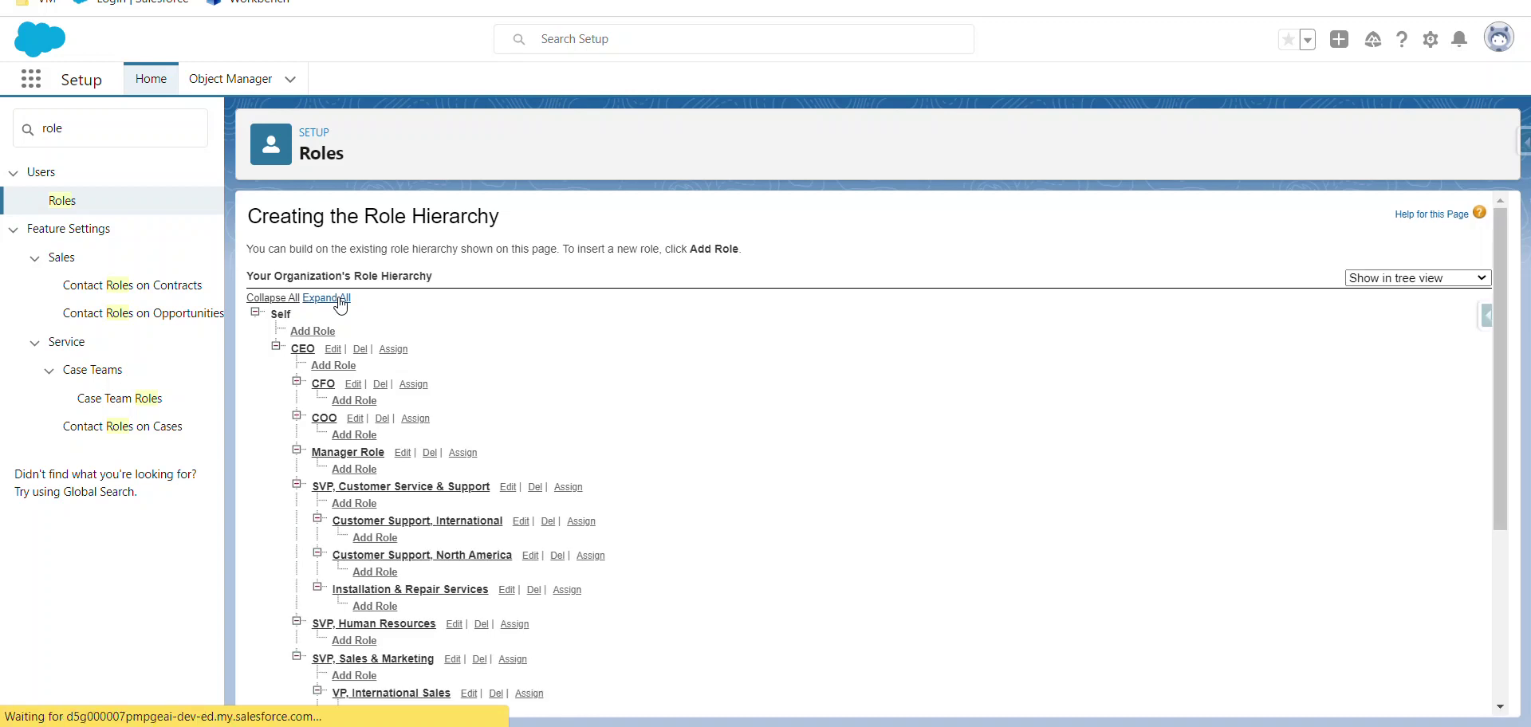
pyautogui.click(275, 301)
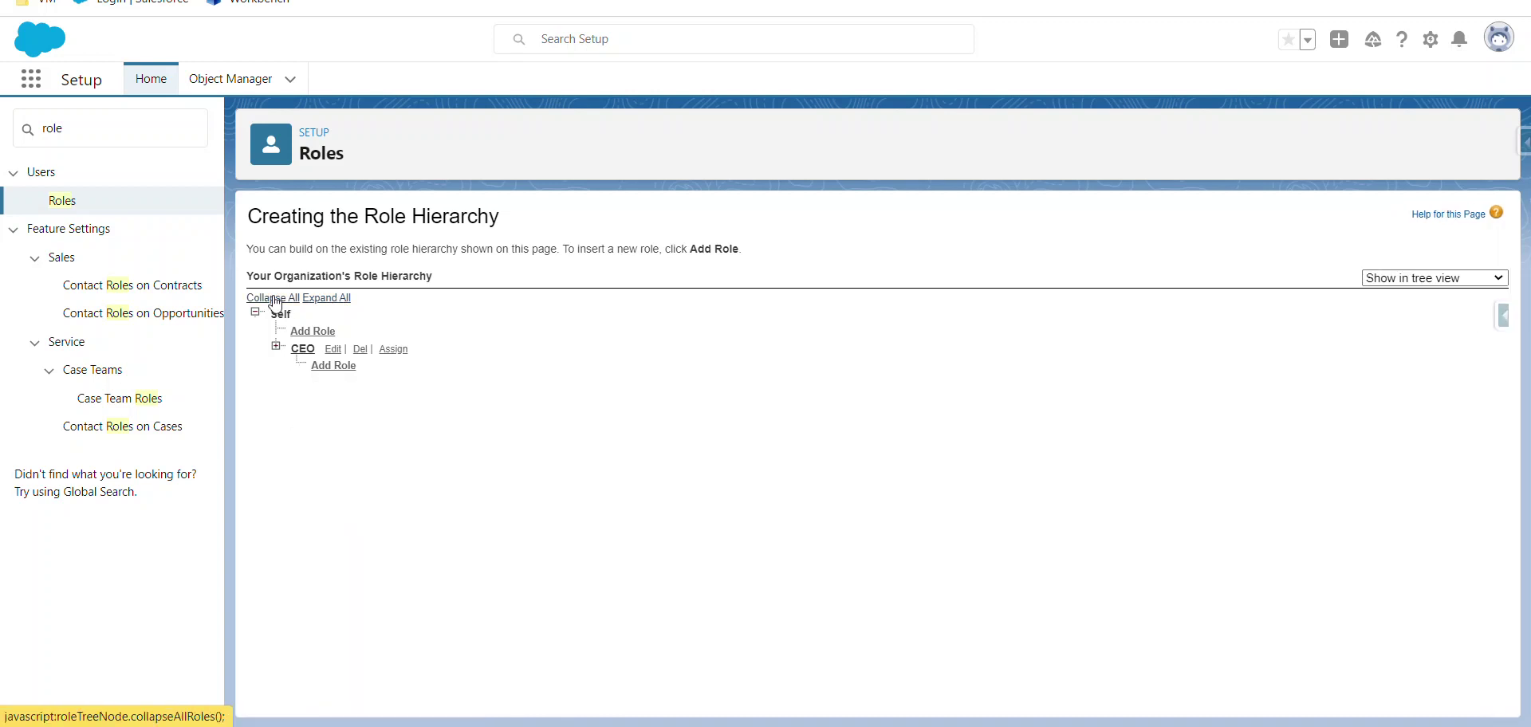
pyautogui.click(324, 300)
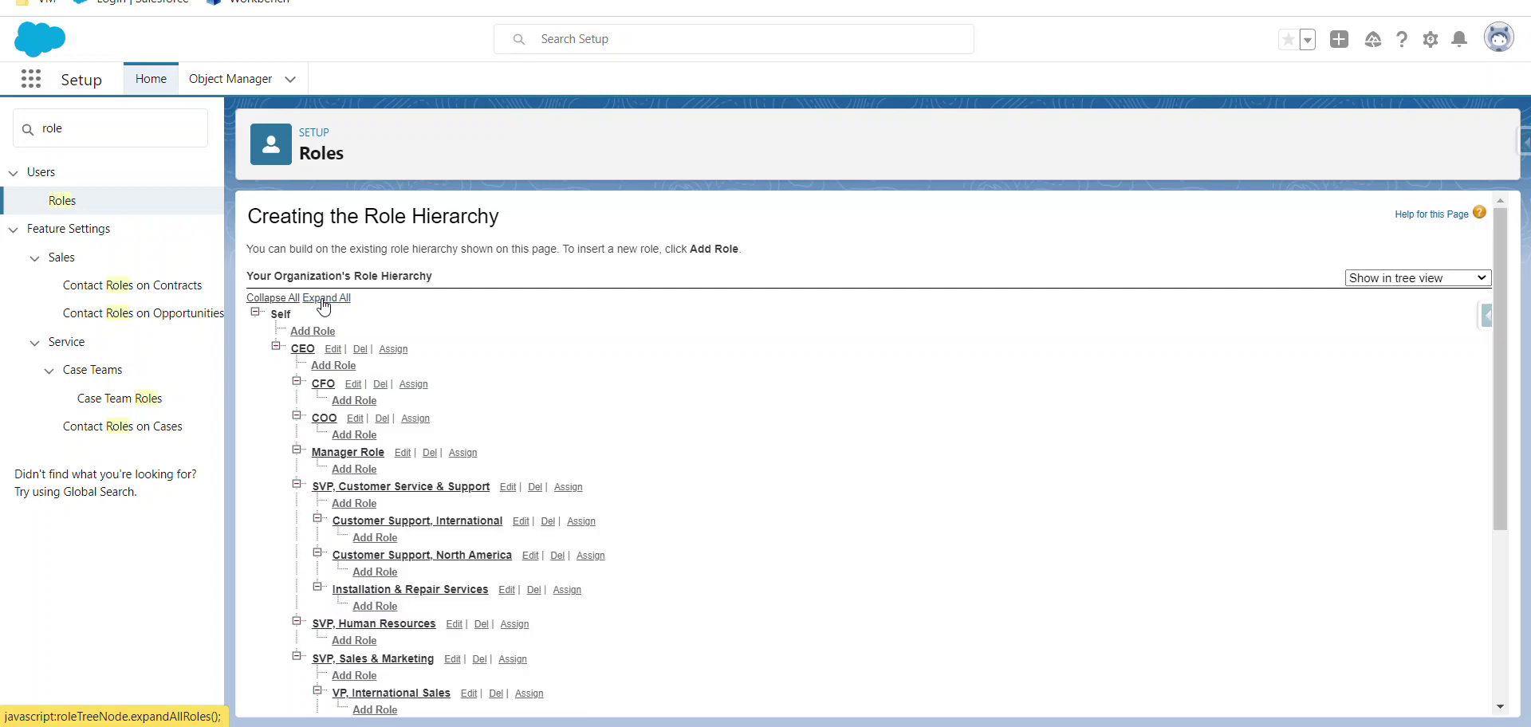
pyautogui.click(280, 301)
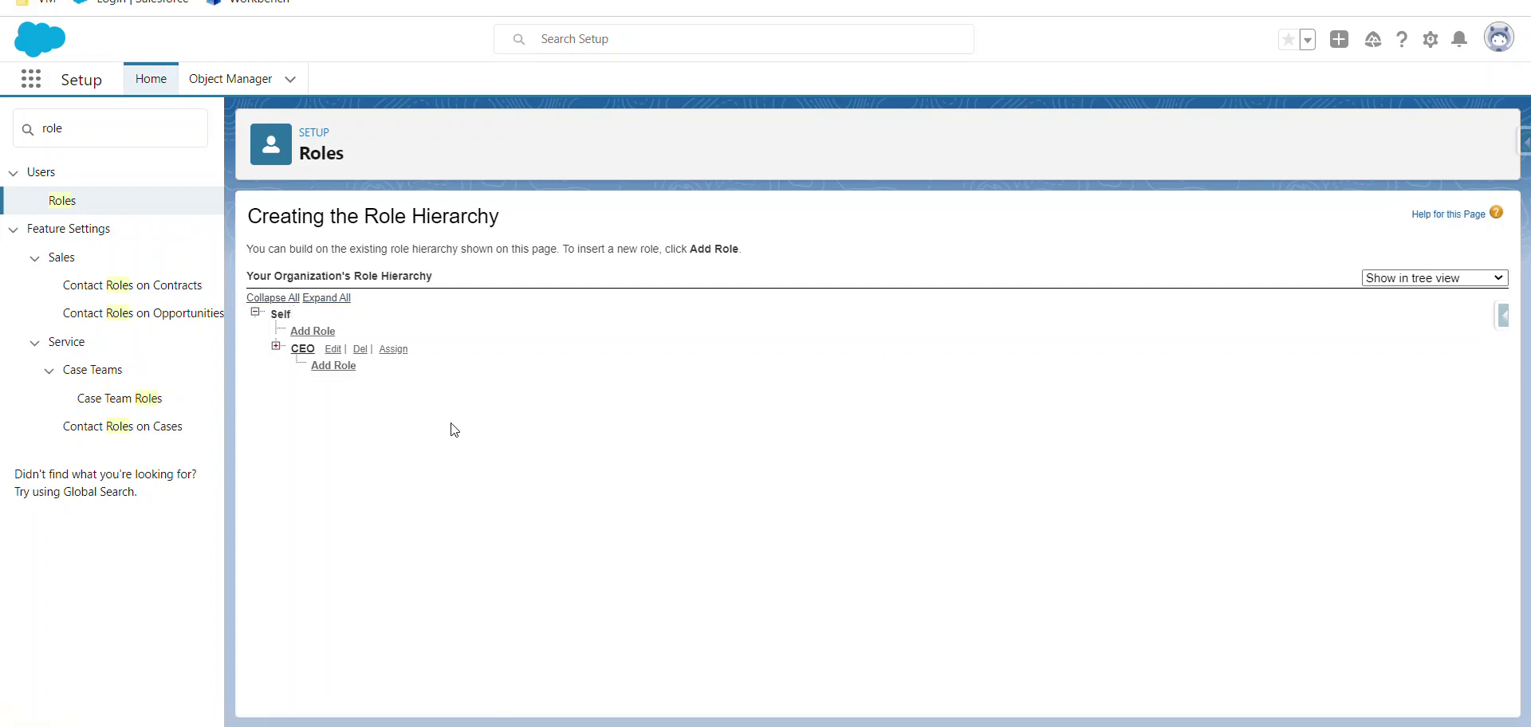
# Expand and collapse the whole role hierarchy tree, and expand only the CEO branch to view its direct subordinate roles.
pyautogui.click(339, 299)
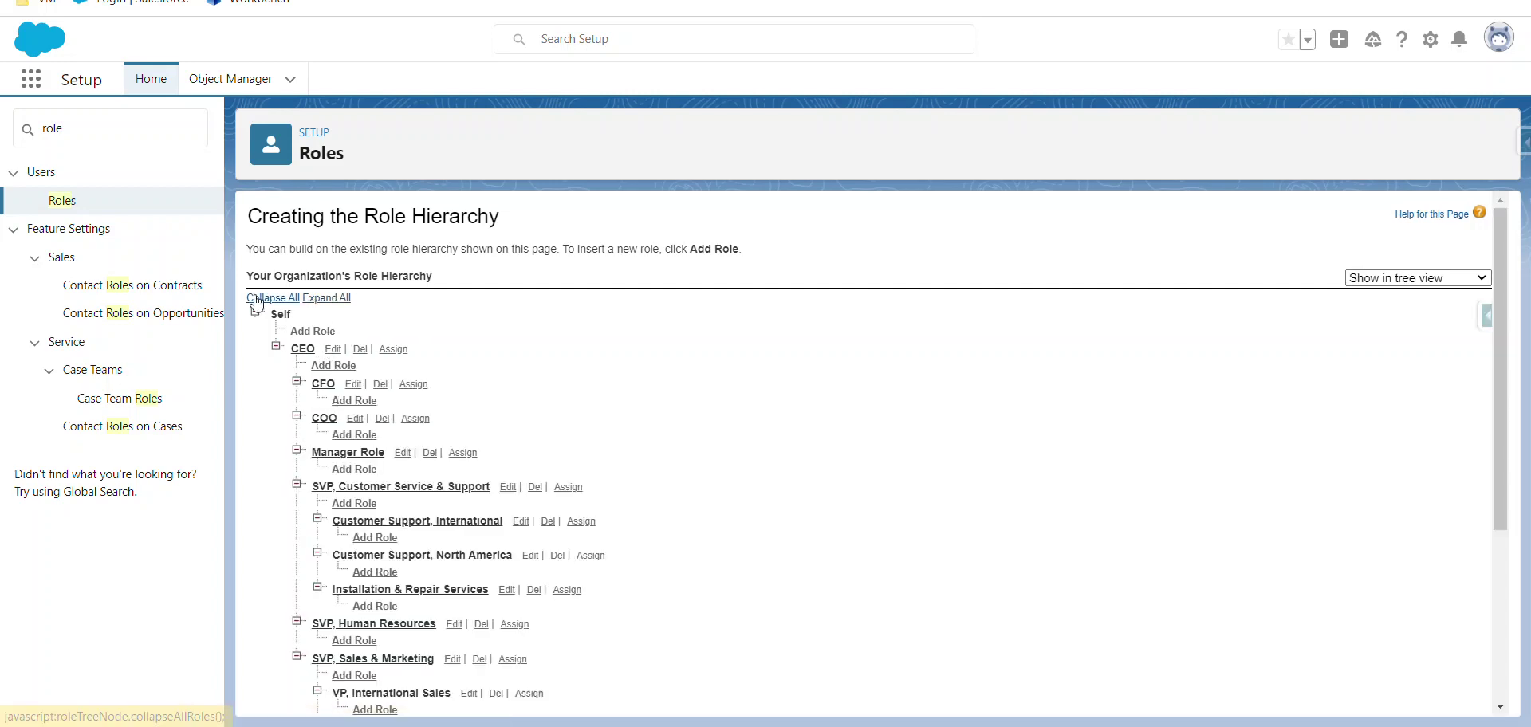
pyautogui.click(276, 347)
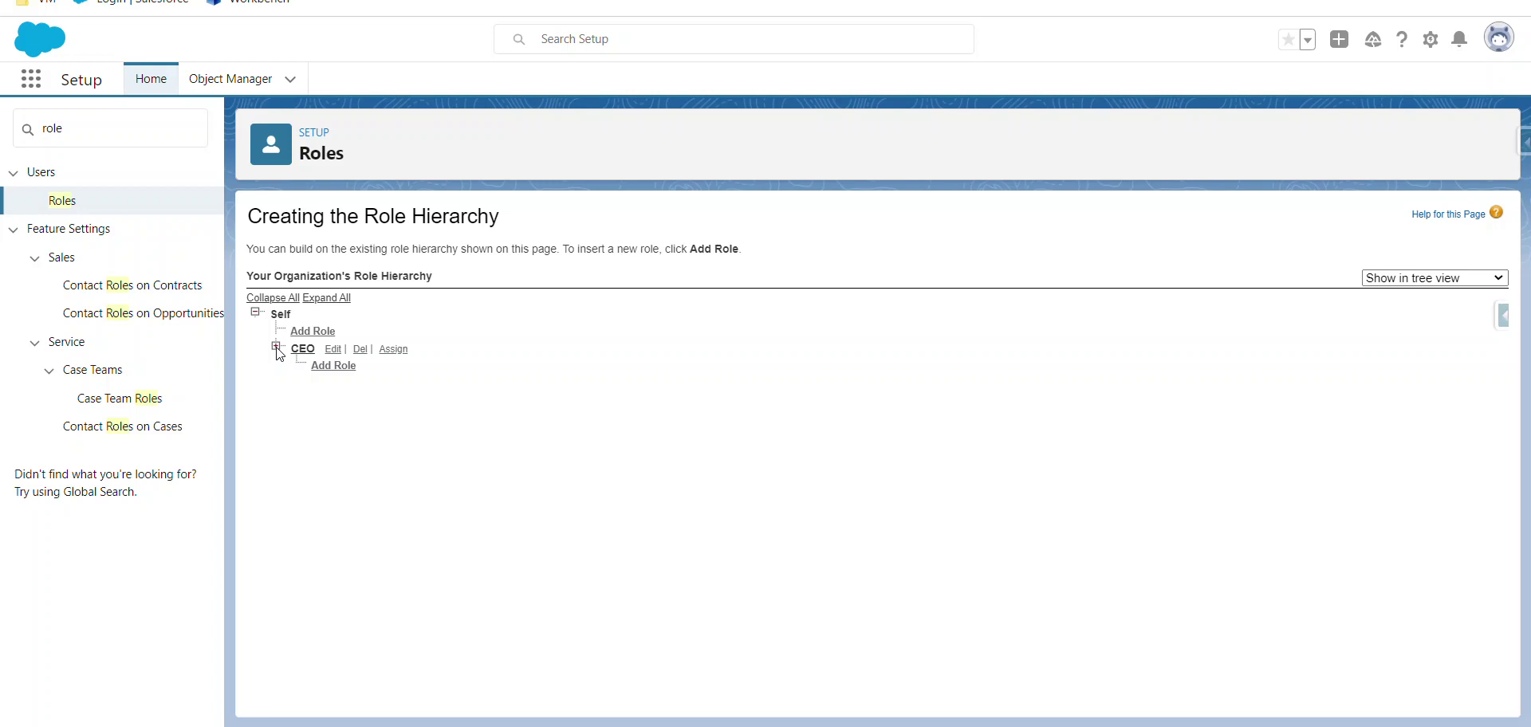
pyautogui.click(276, 347)
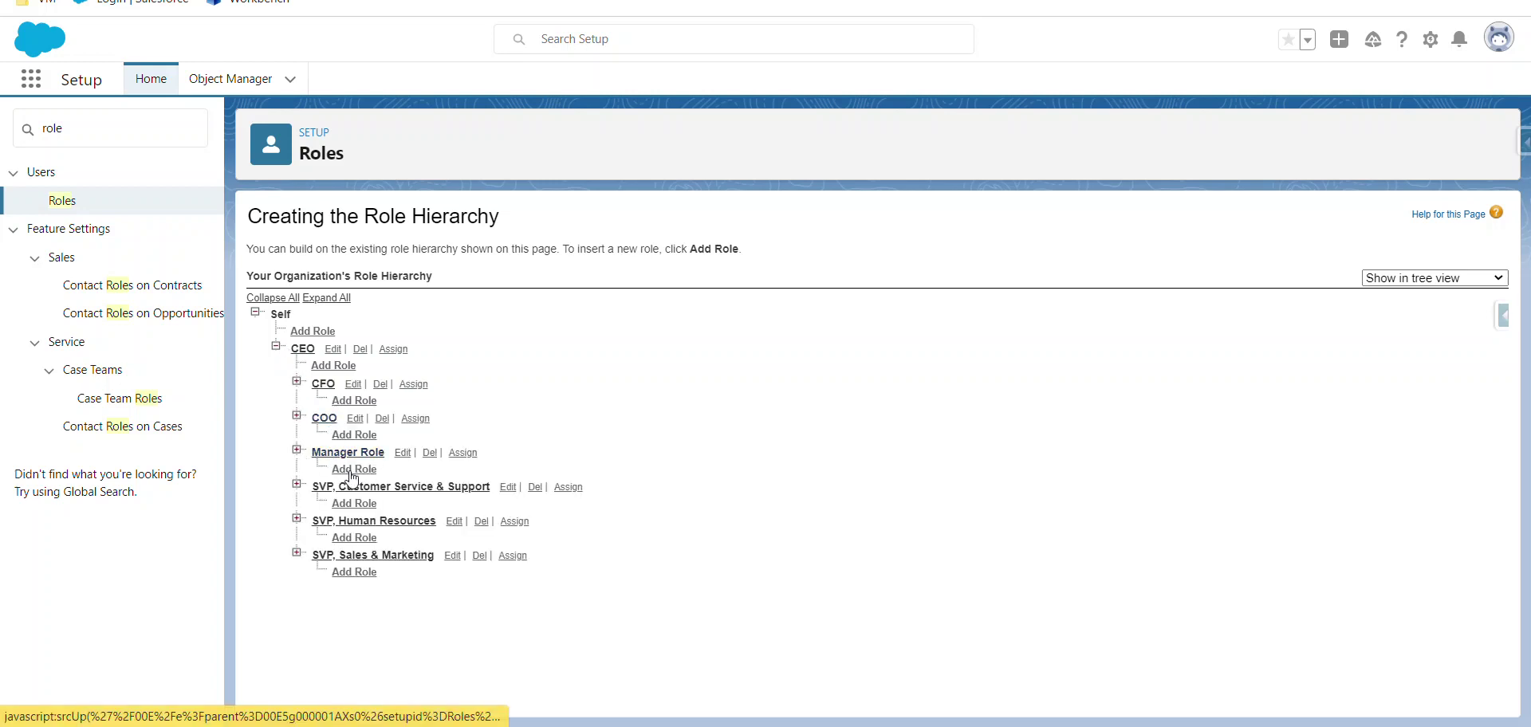
# Add a role labelled Supervisors that reports to Manager Role, with Supervisors as its role name, and save it.
pyautogui.click(344, 470)
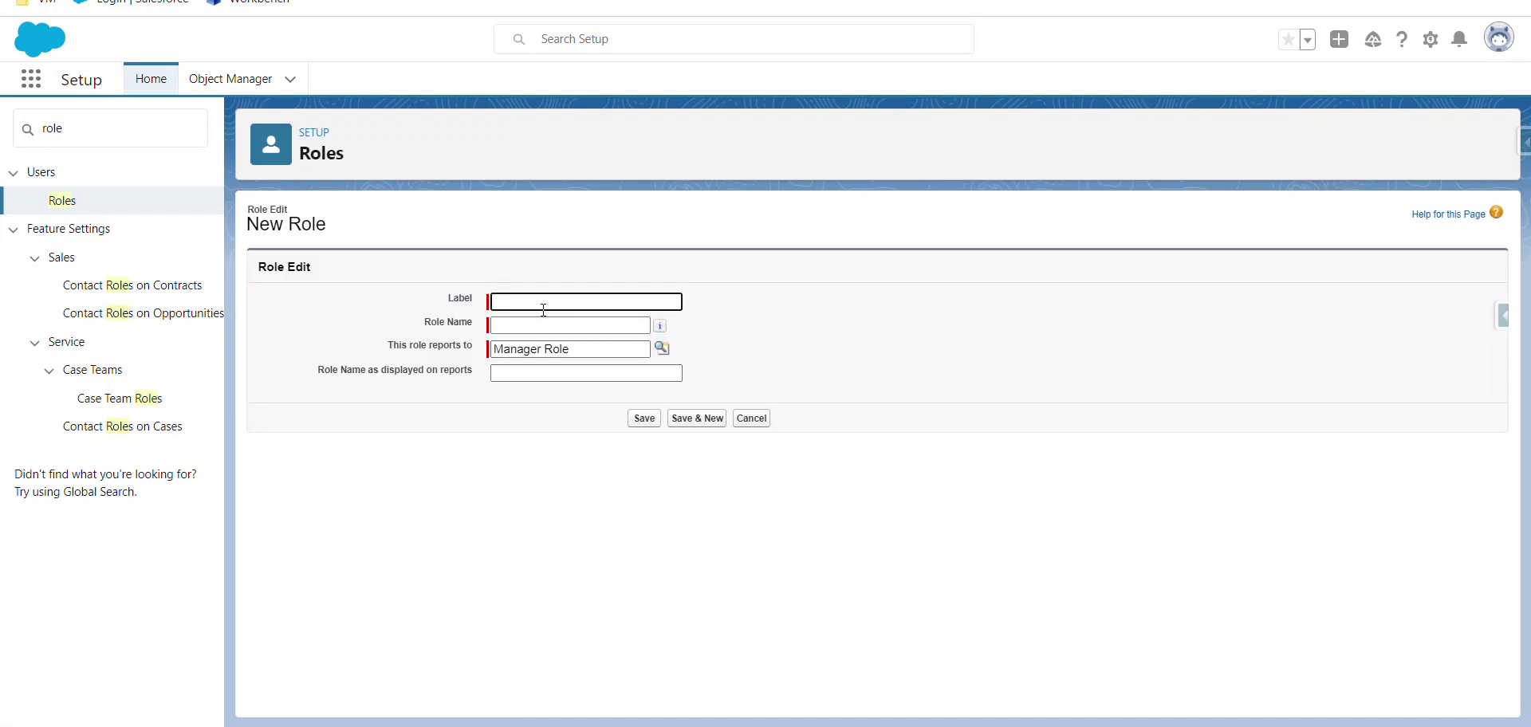
pyautogui.click(542, 303)
pyautogui.write('Supervisors')
pyautogui.click(780, 335)
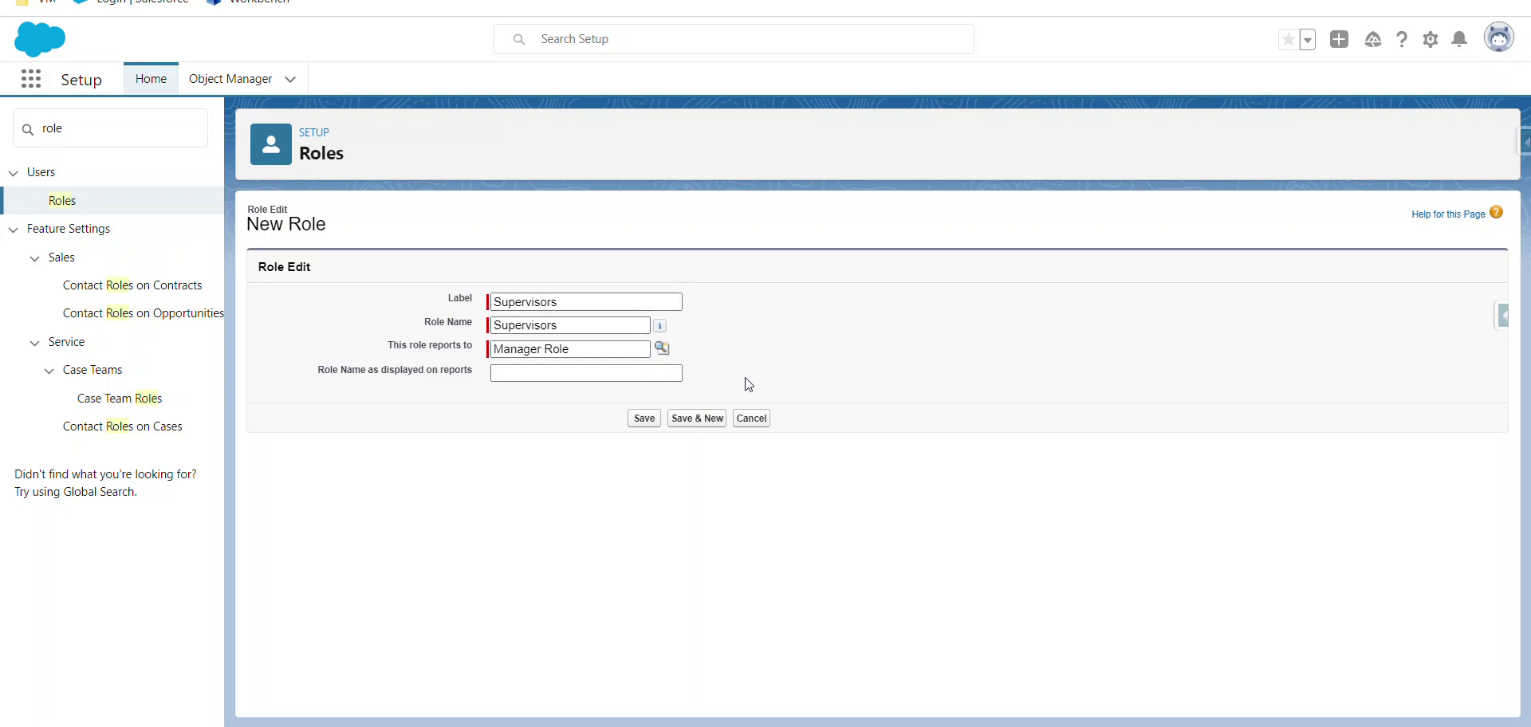
pyautogui.click(644, 419)
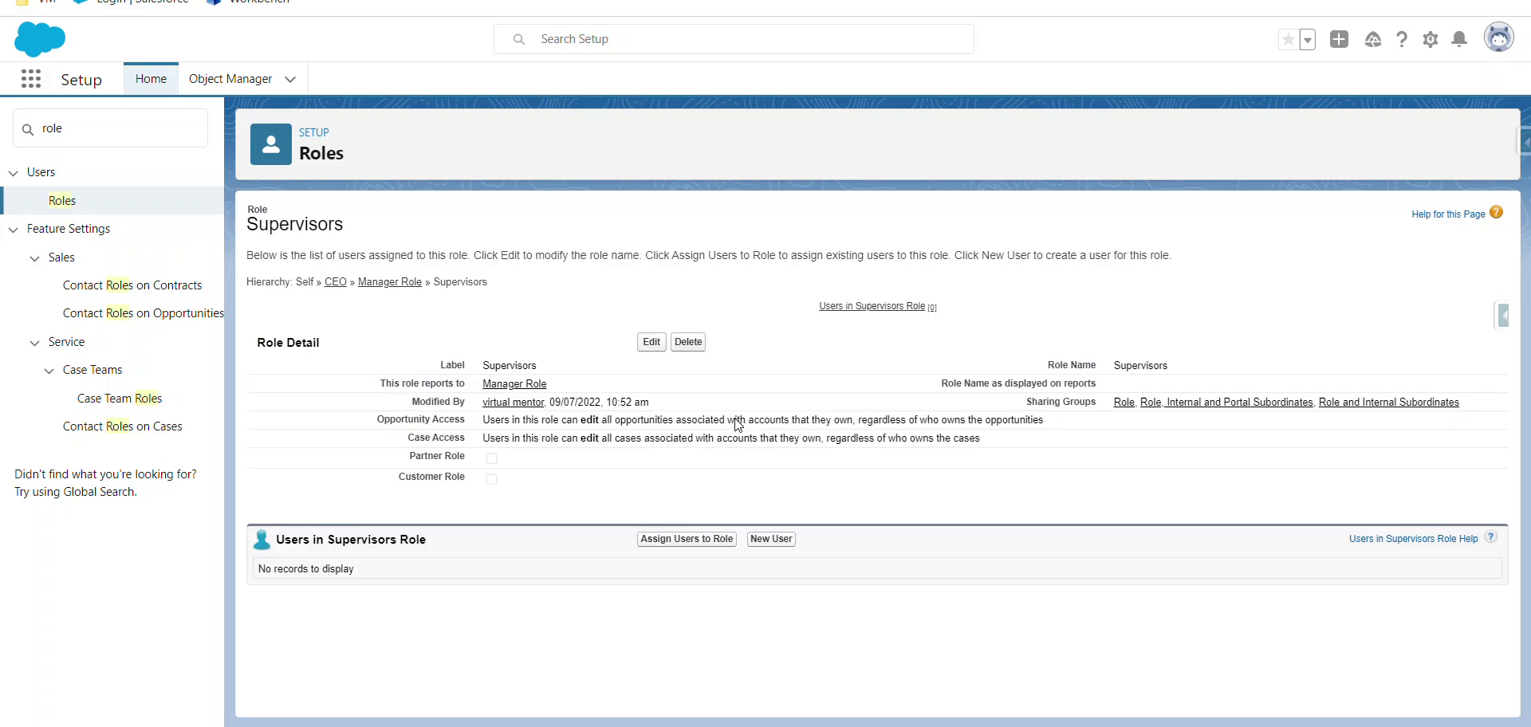
# View the CEO role's details from the Supervisors role's hierarchy path, and return to the role hierarchy tree.
pyautogui.click(335, 283)
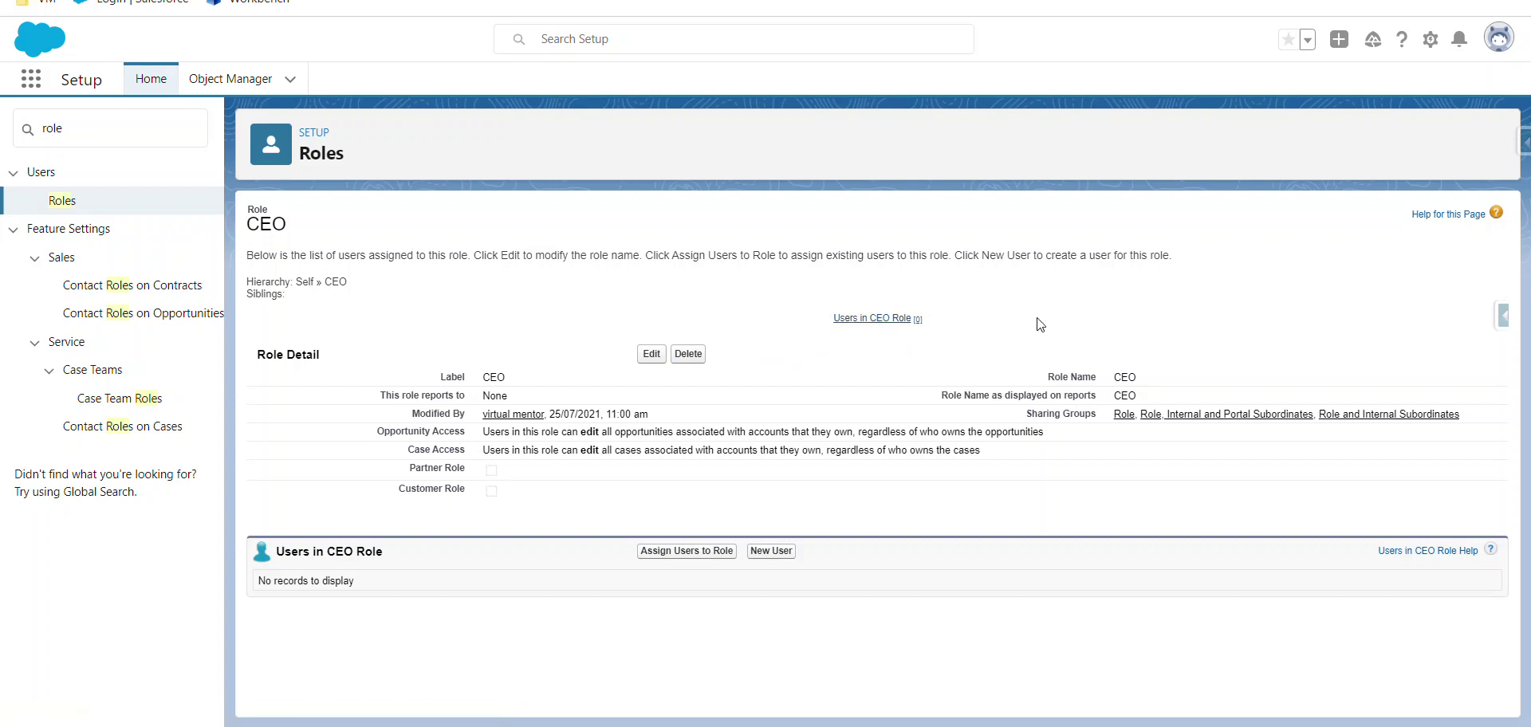
pyautogui.click(60, 200)
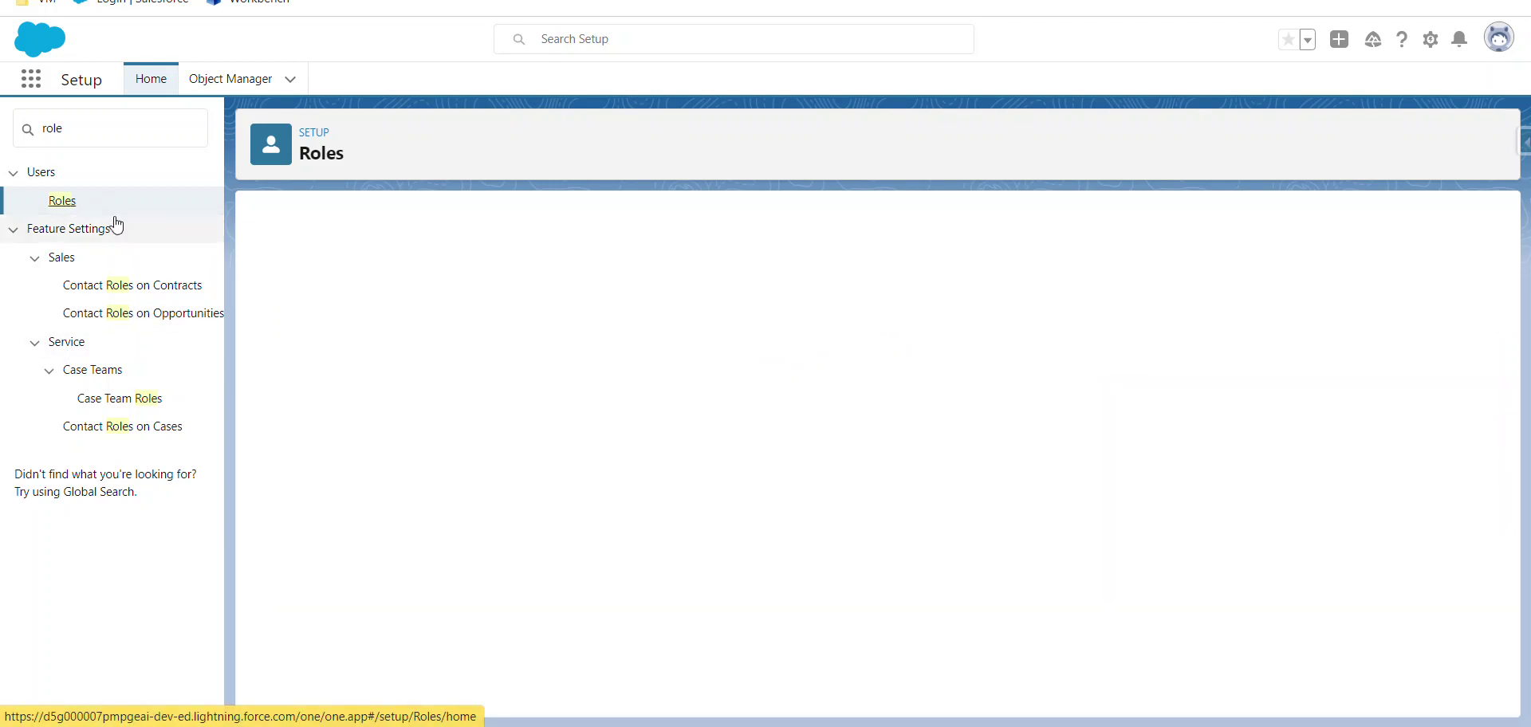
pyautogui.click(878, 573)
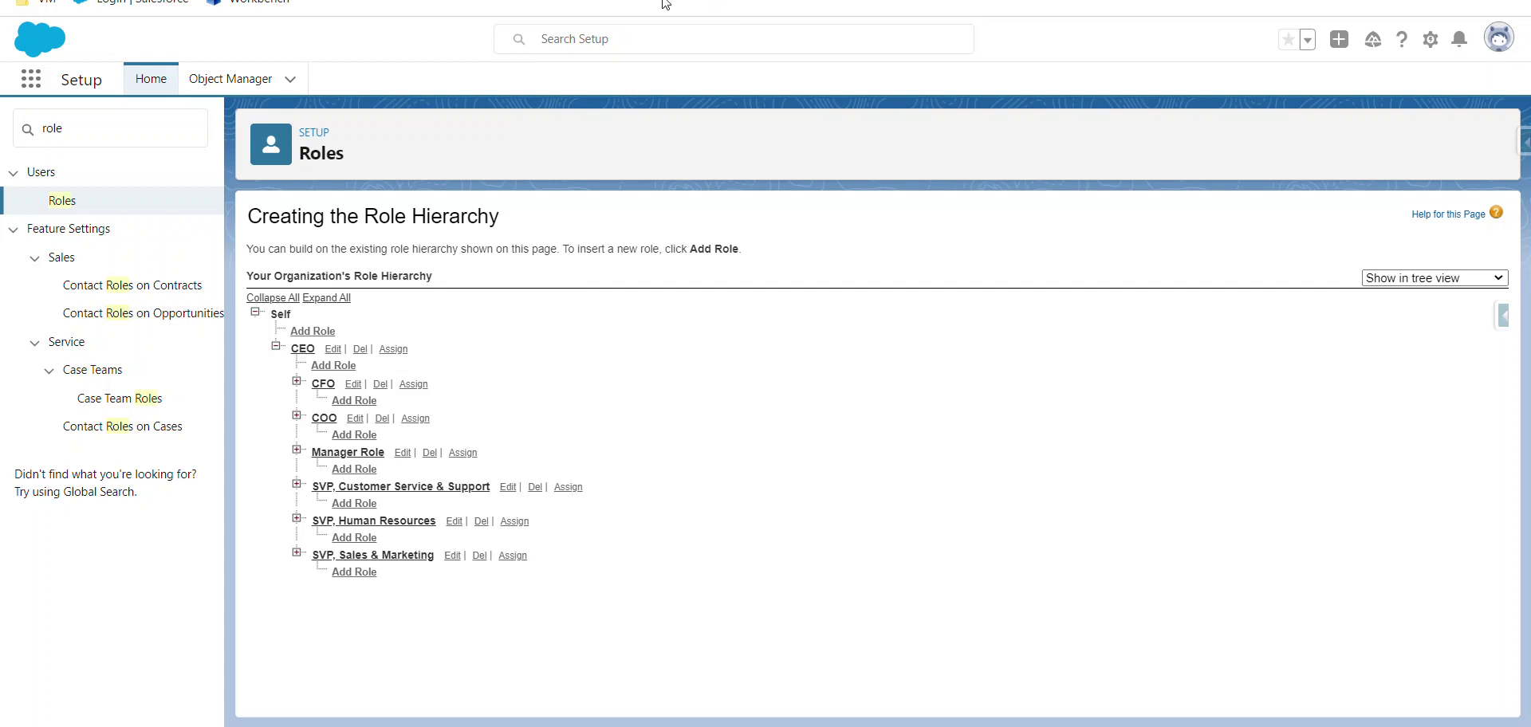
# Search Setup for "users", open the list of all users, and view the details of the test user assigned to Manager Role.
pyautogui.click(14, 126)
pyautogui.hotkey('ctrl', 'a')
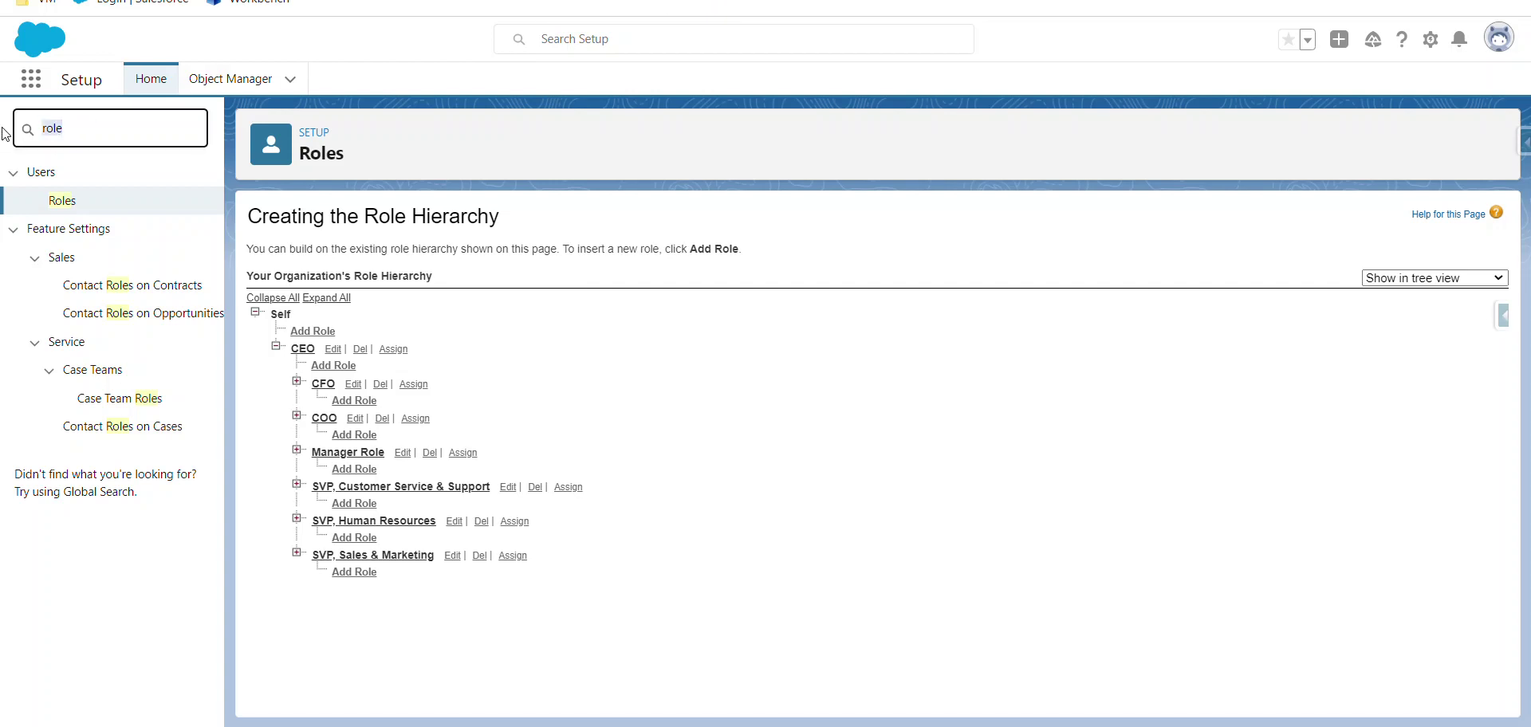
pyautogui.write('users')
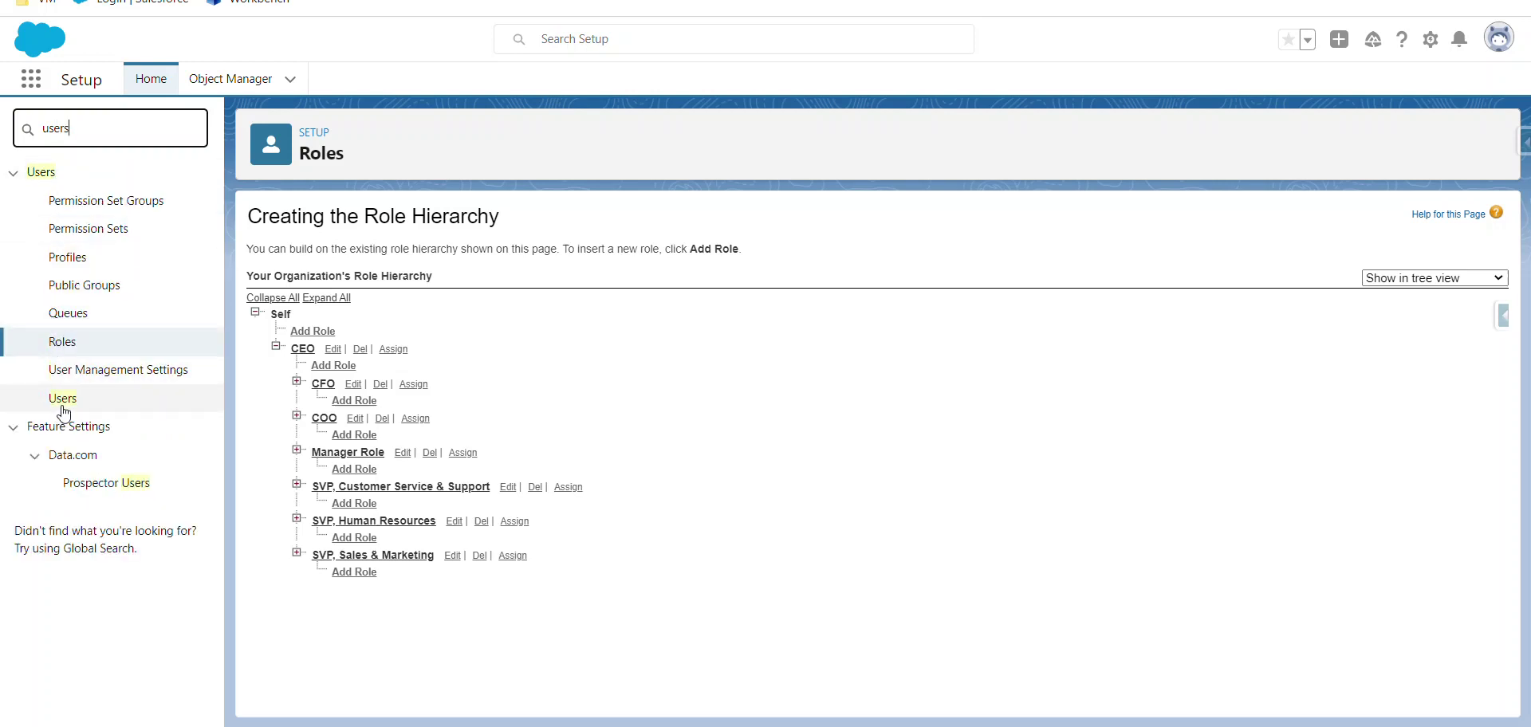
pyautogui.click(68, 408)
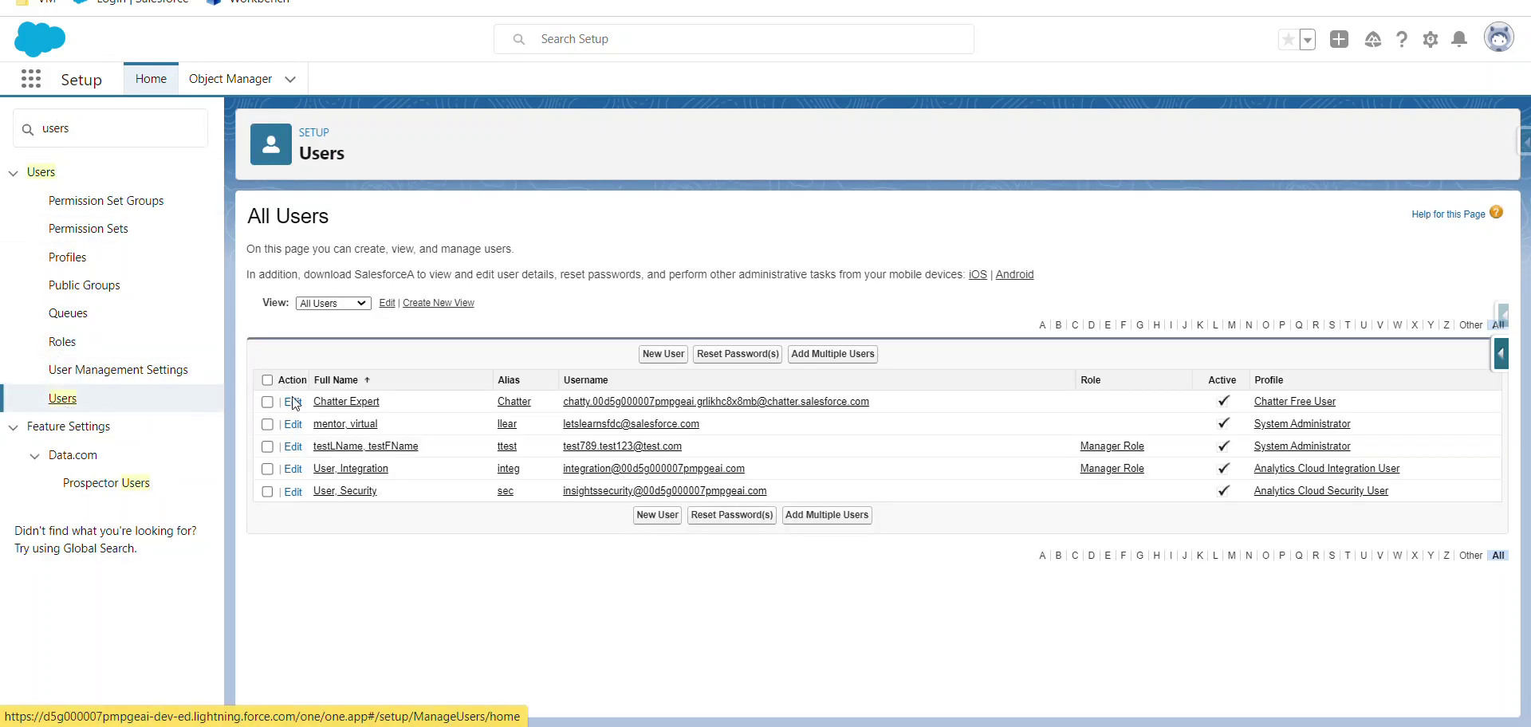
pyautogui.click(375, 446)
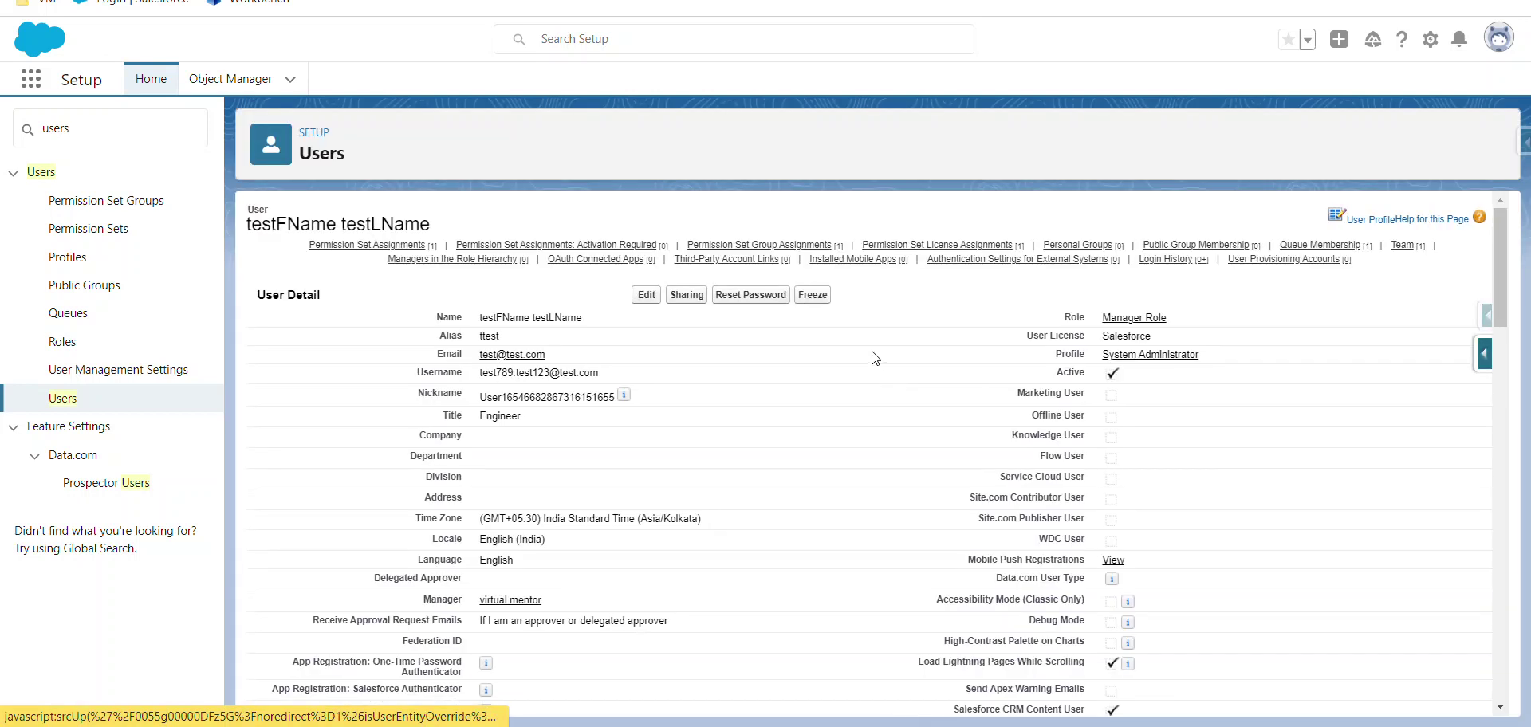